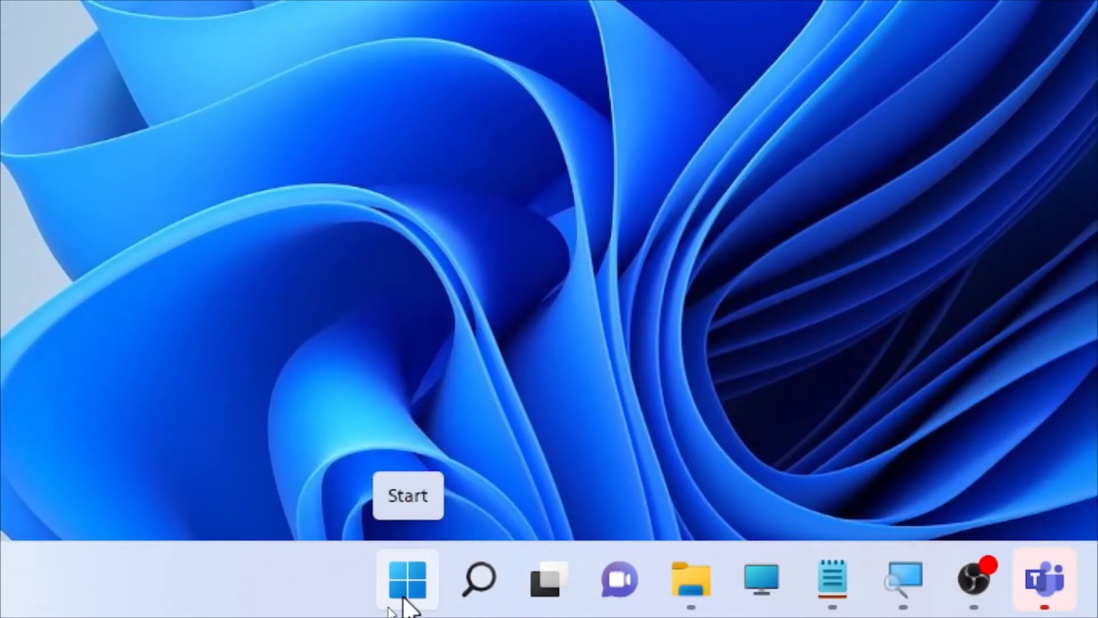
# - End the Microsoft Teams task in Task Manager and close Task Manager
pyautogui.rightClick(403, 607)
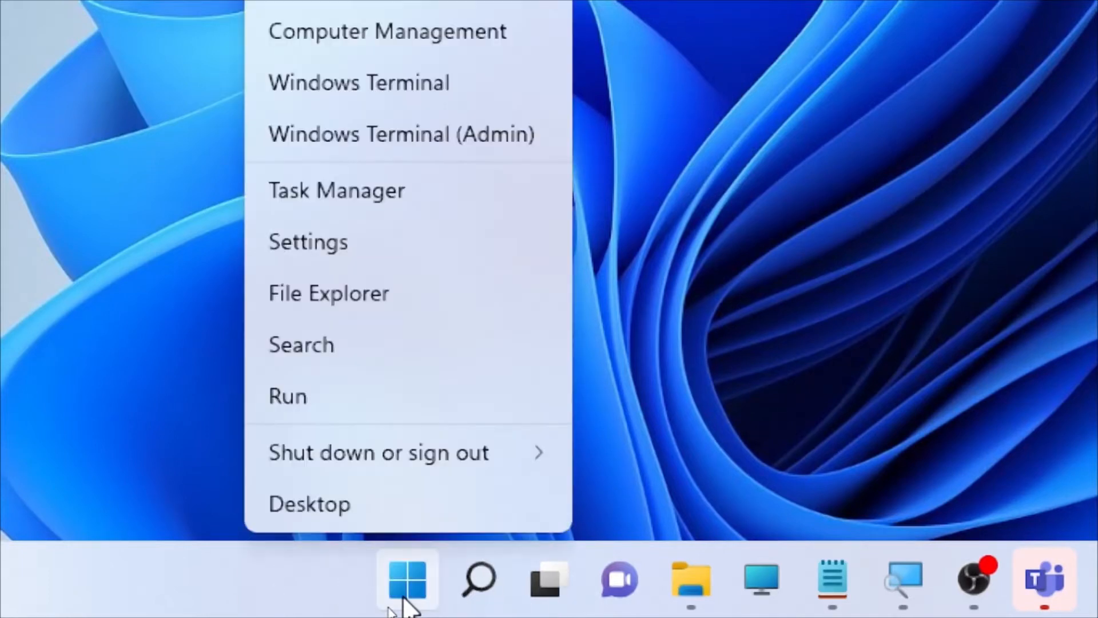
pyautogui.click(411, 194)
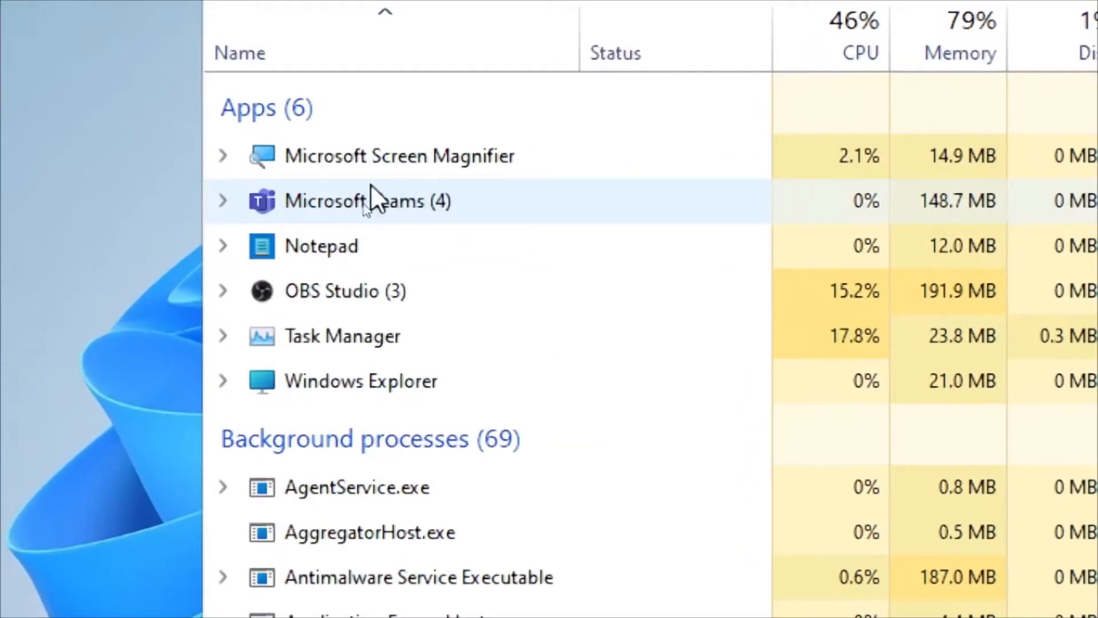
pyautogui.click(445, 209)
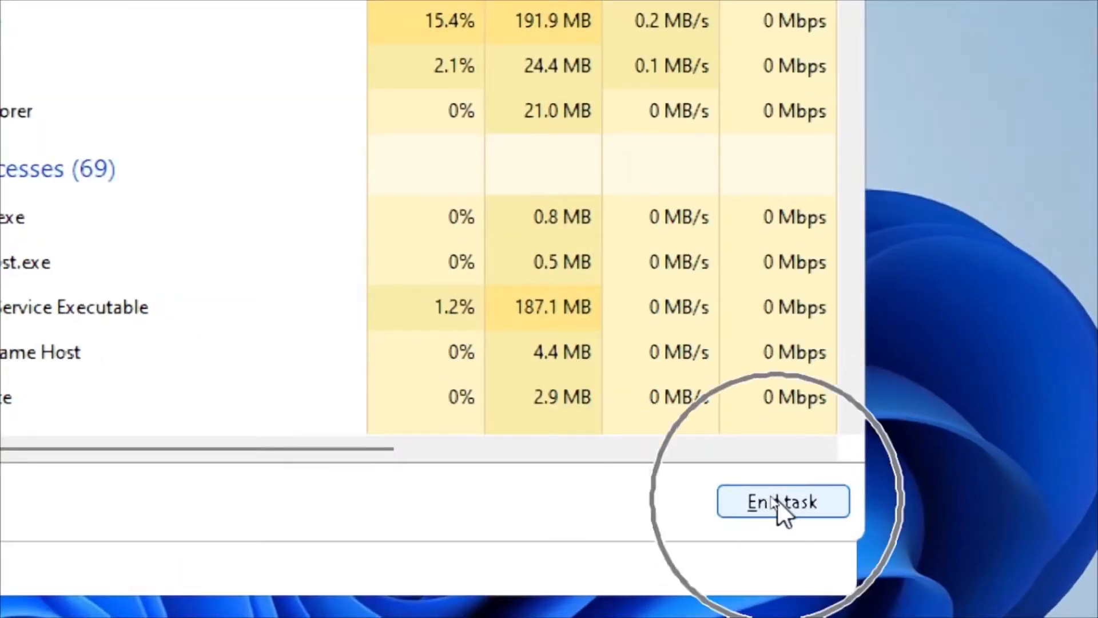
pyautogui.click(761, 494)
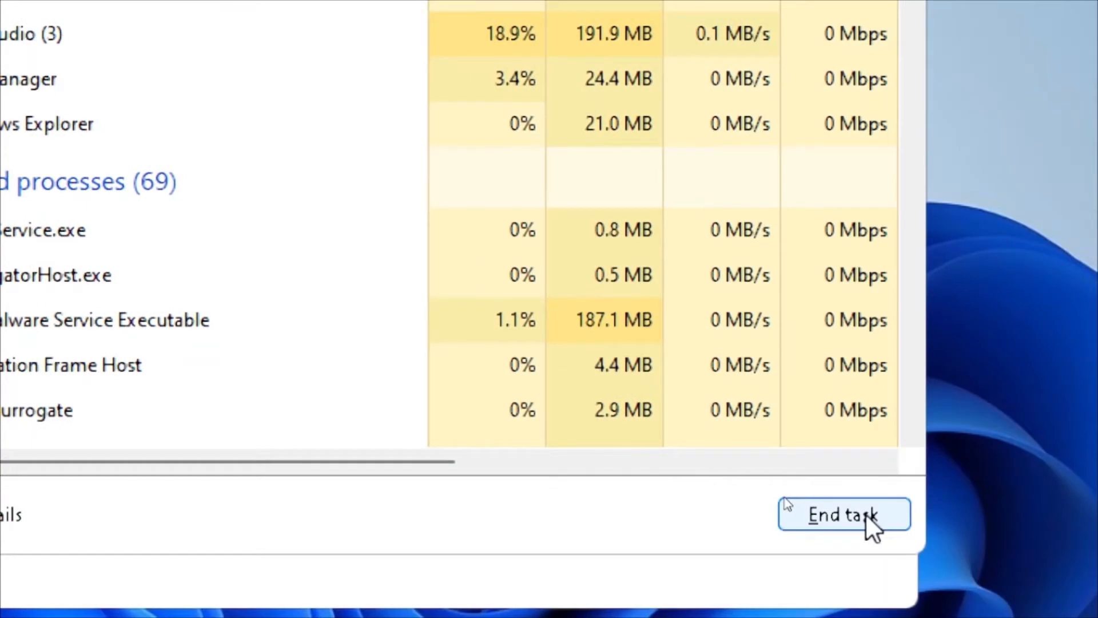
pyautogui.click(865, 513)
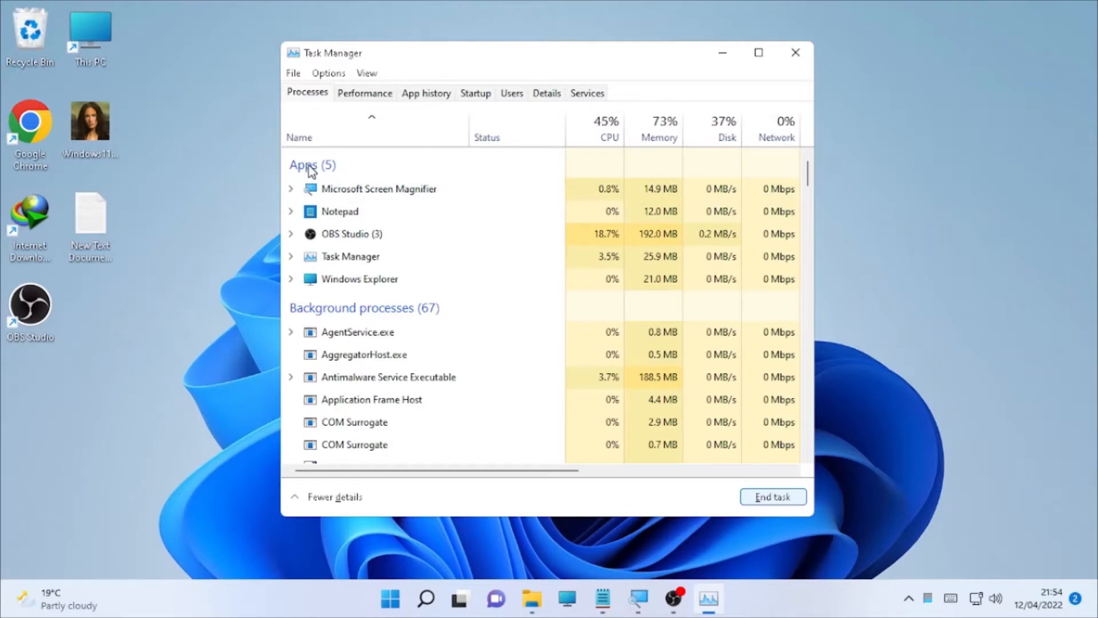
pyautogui.click(795, 52)
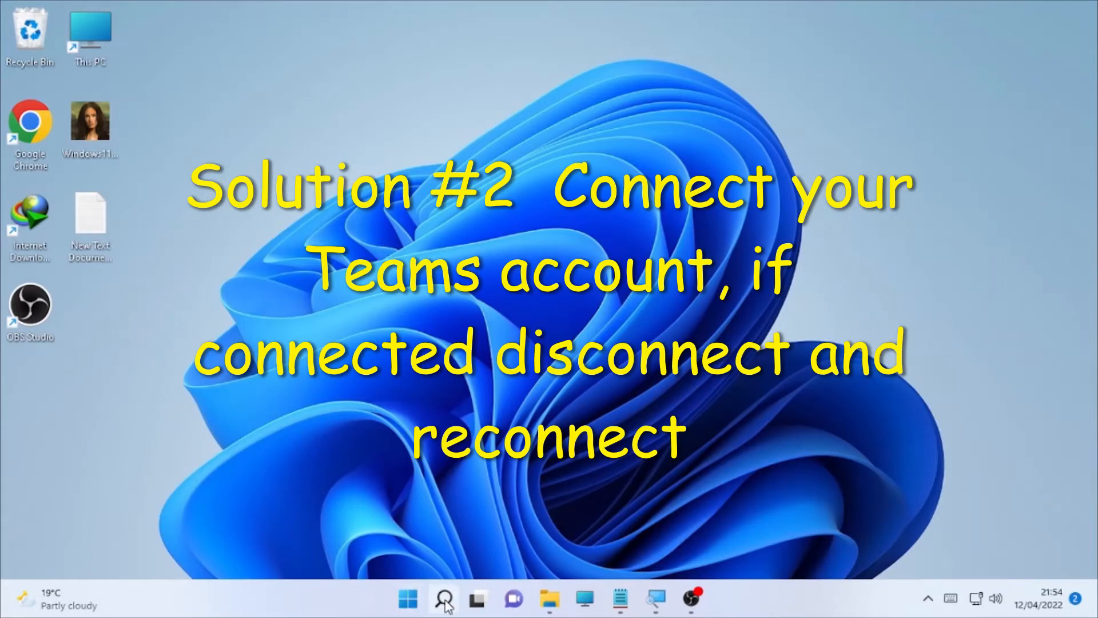
# - Search Windows for SETTINGS and open the Settings app
pyautogui.moveTo(445, 605)
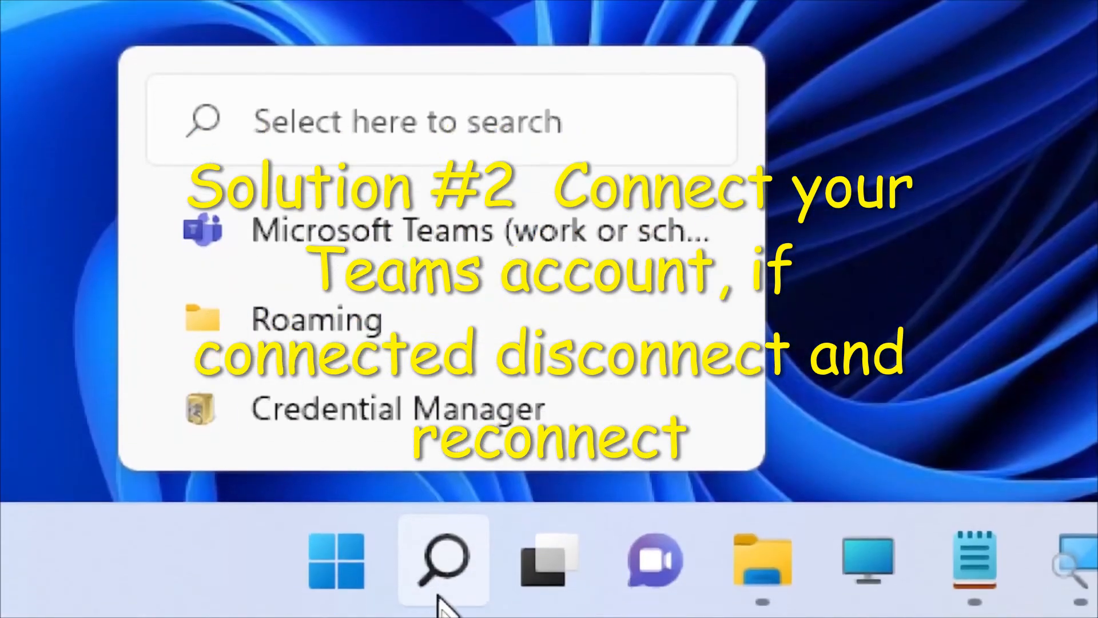
pyautogui.click(441, 583)
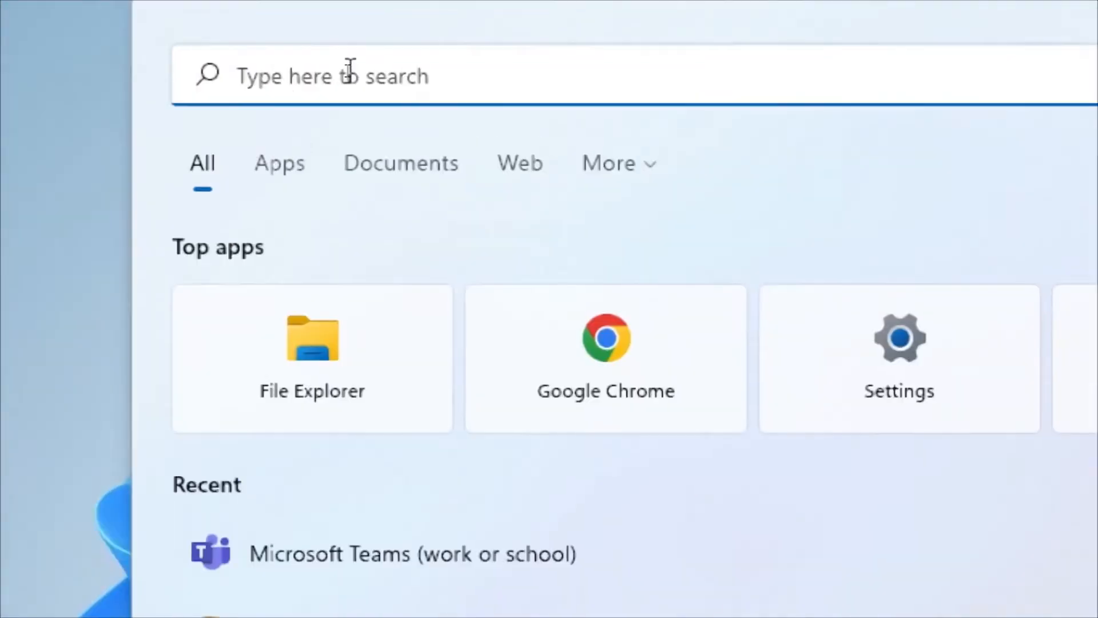
pyautogui.write('SETTIN')
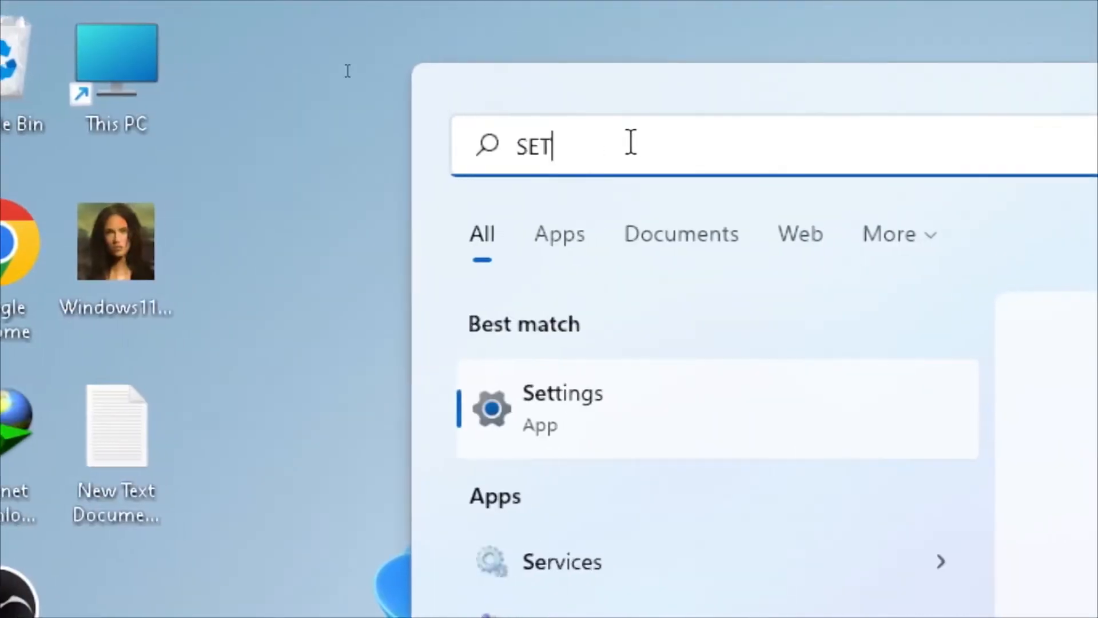
pyautogui.write('GS')
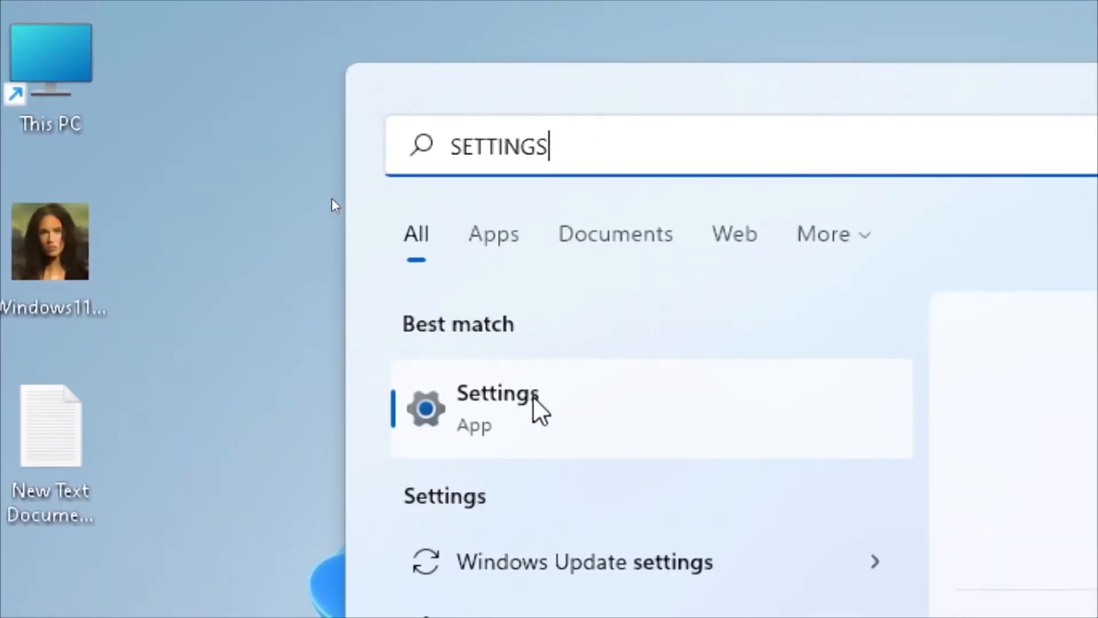
pyautogui.click(534, 400)
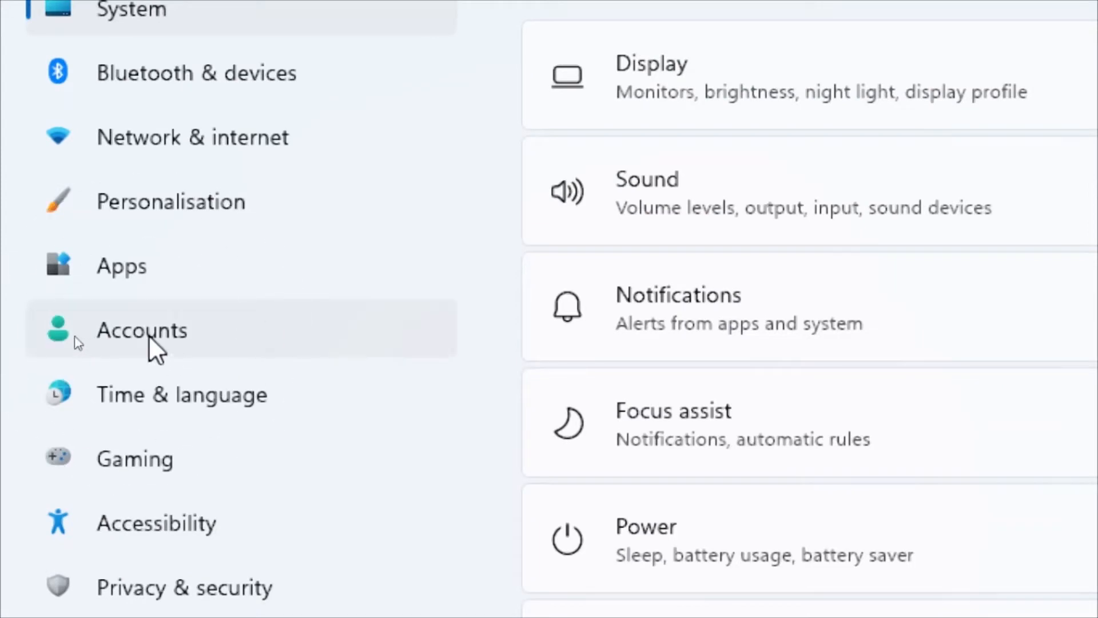
# - Go to Access work or school in the account settings and view the form for connecting a work or education account
pyautogui.click(149, 336)
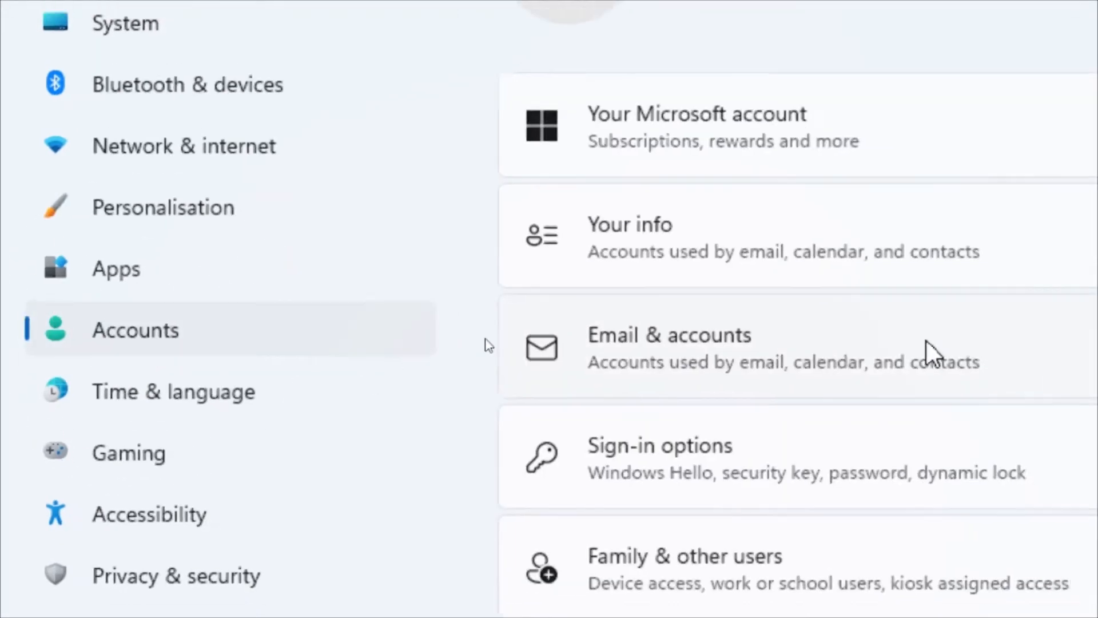
pyautogui.press('ctrl')
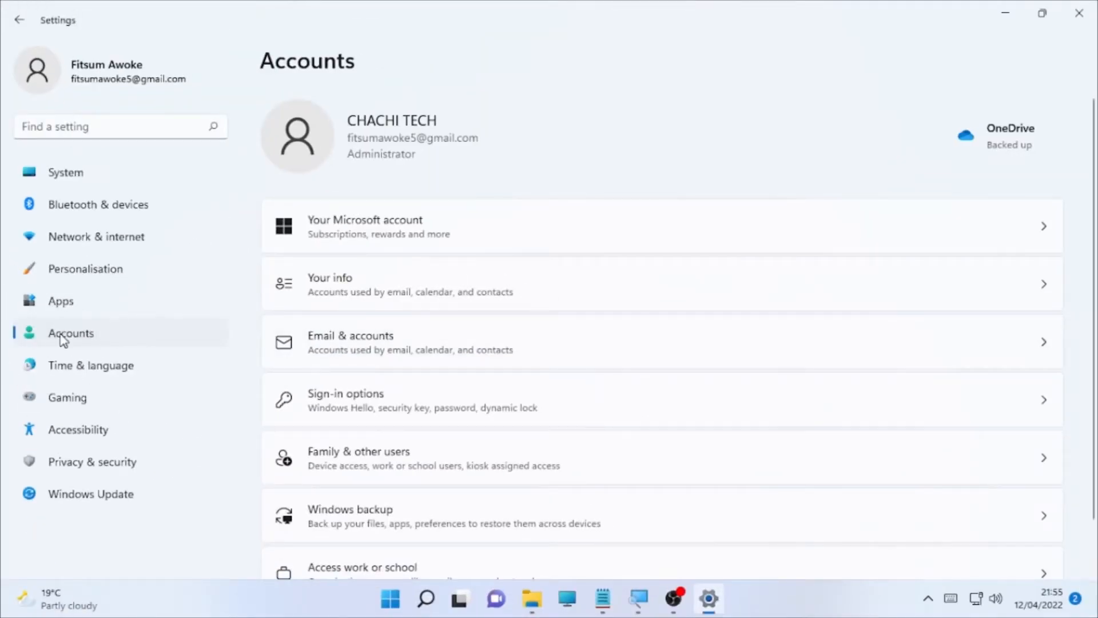
pyautogui.scroll(-2, 375, 368)
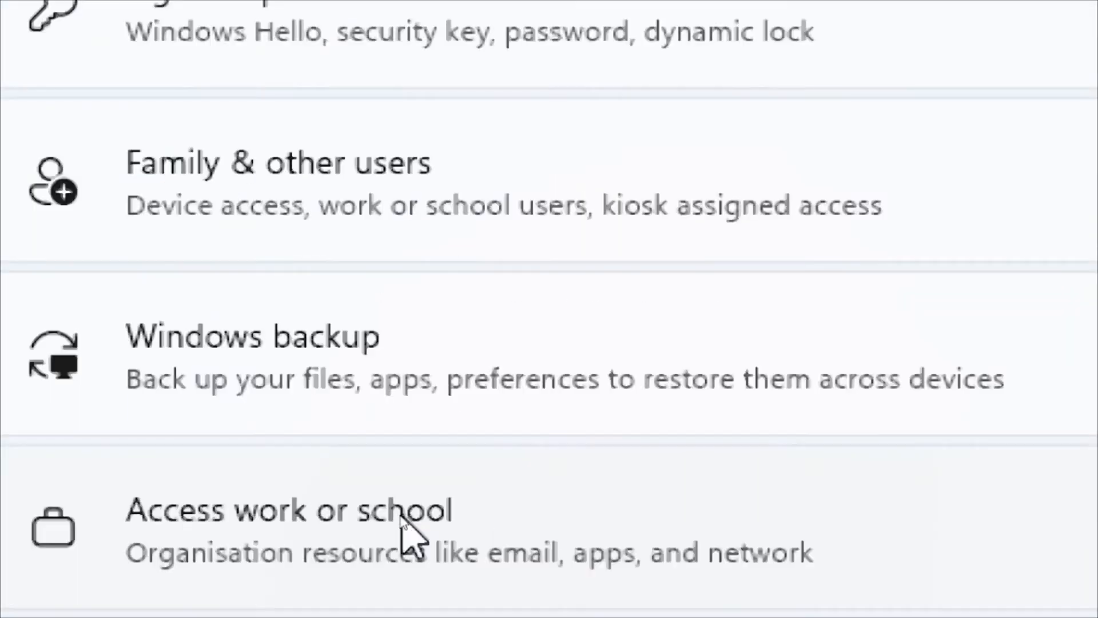
pyautogui.press('ctrl')
pyautogui.press('ctrl')
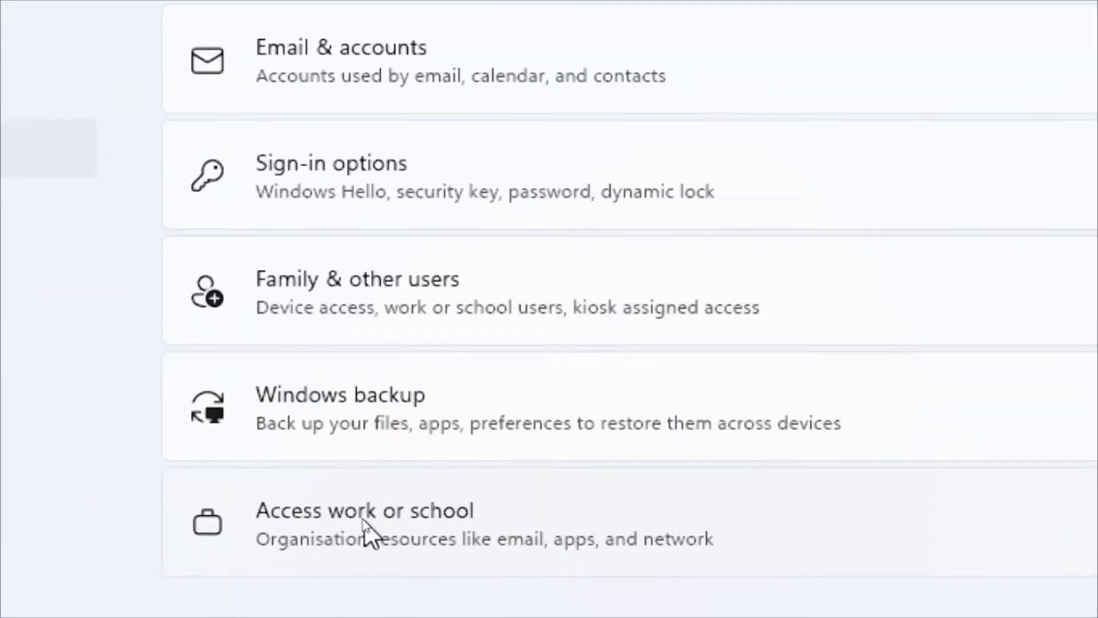
pyautogui.click(366, 523)
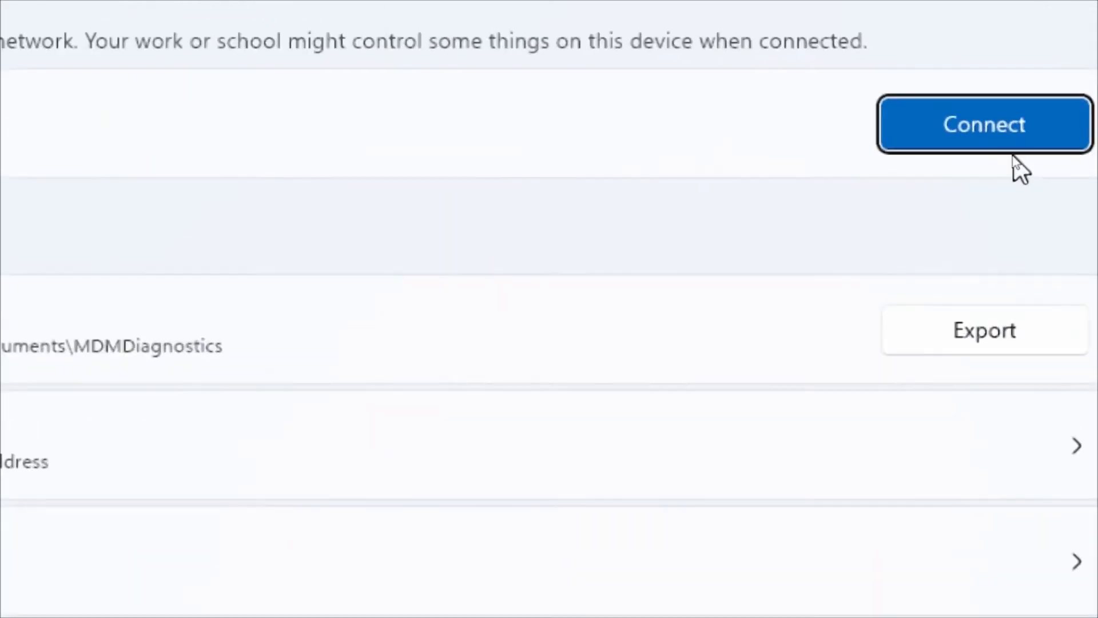
pyautogui.click(1009, 150)
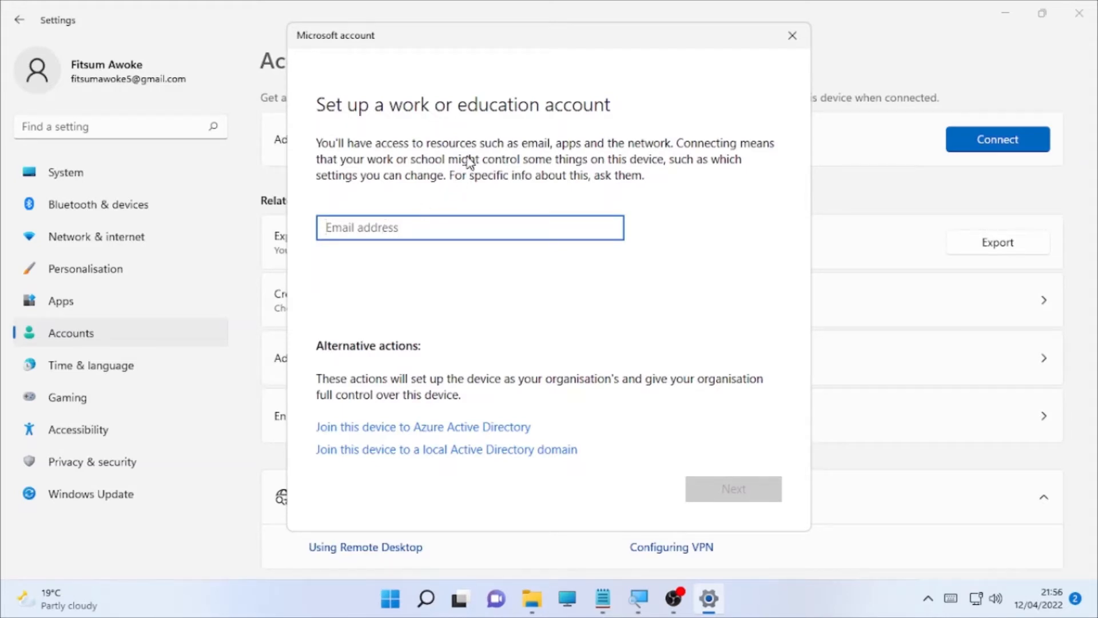
pyautogui.click(800, 39)
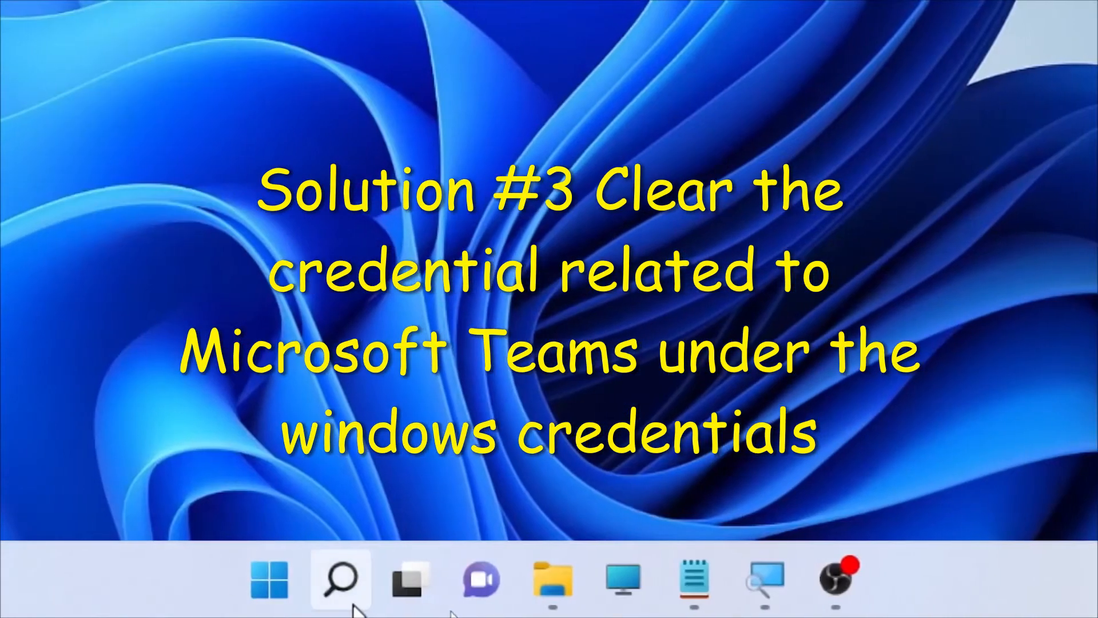
# - Search Windows for CREDENTIAL and open Credential Manager
pyautogui.click(352, 605)
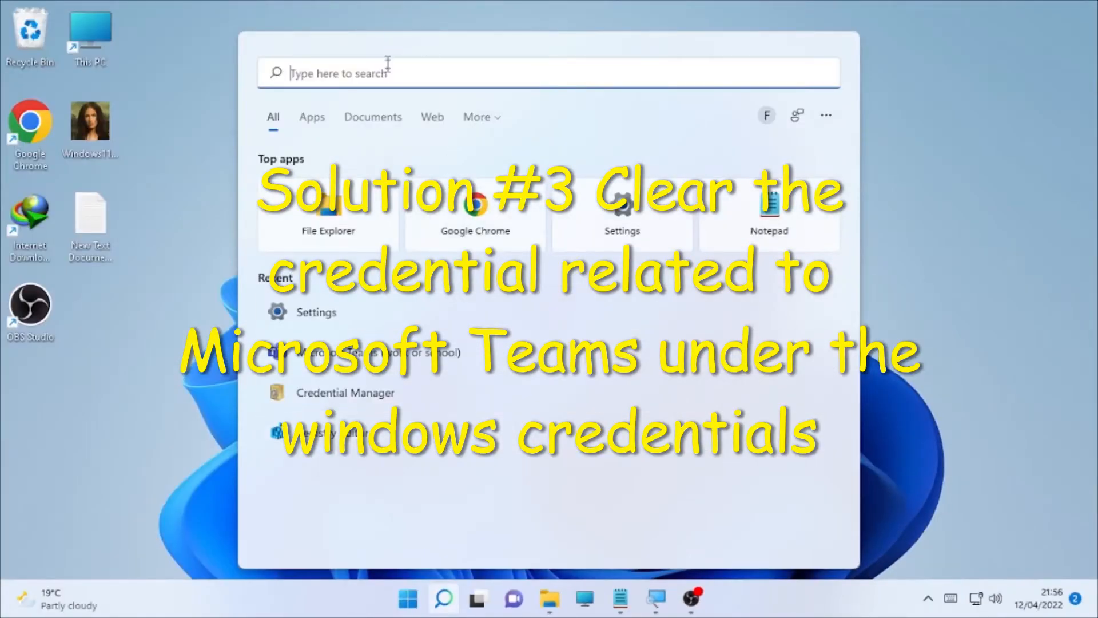
pyautogui.write('s')
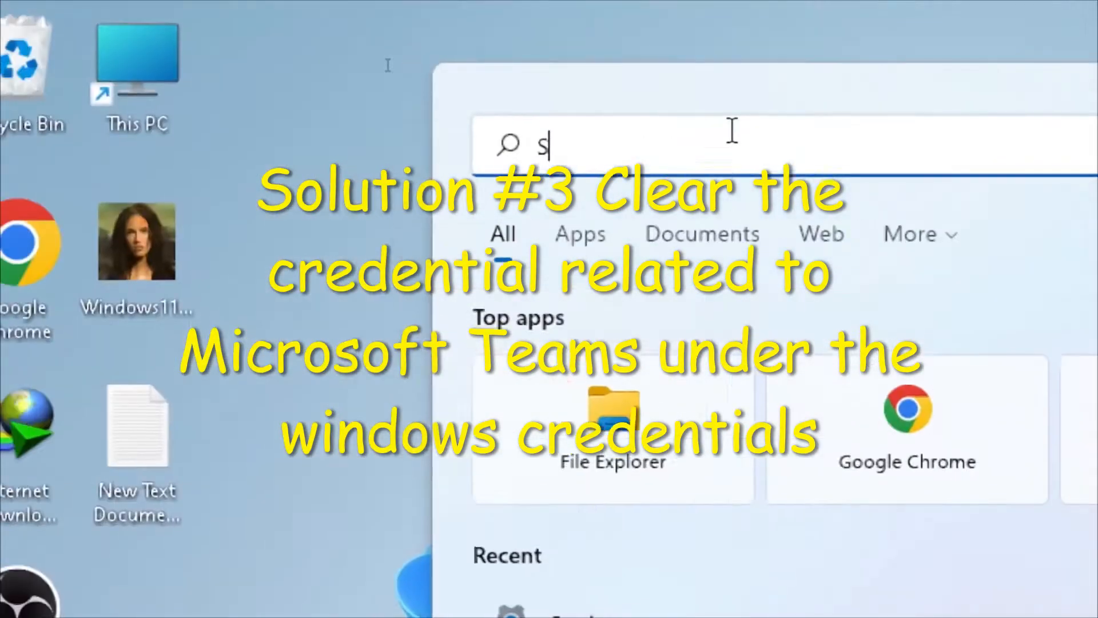
pyautogui.press('BackSpace')
pyautogui.write('cRE')
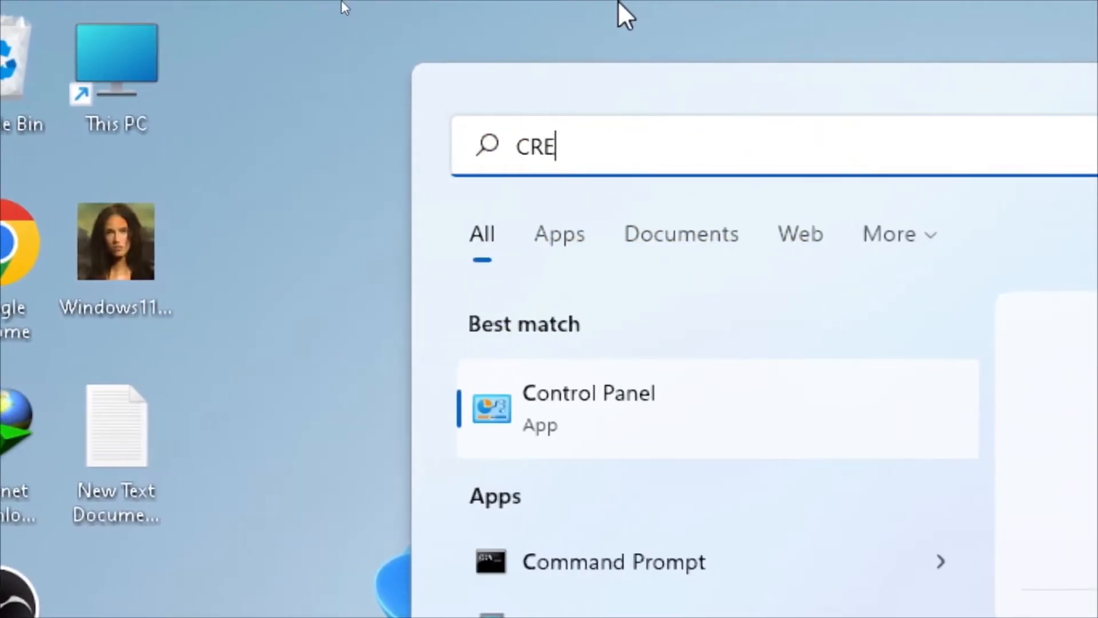
pyautogui.write('DENTIA')
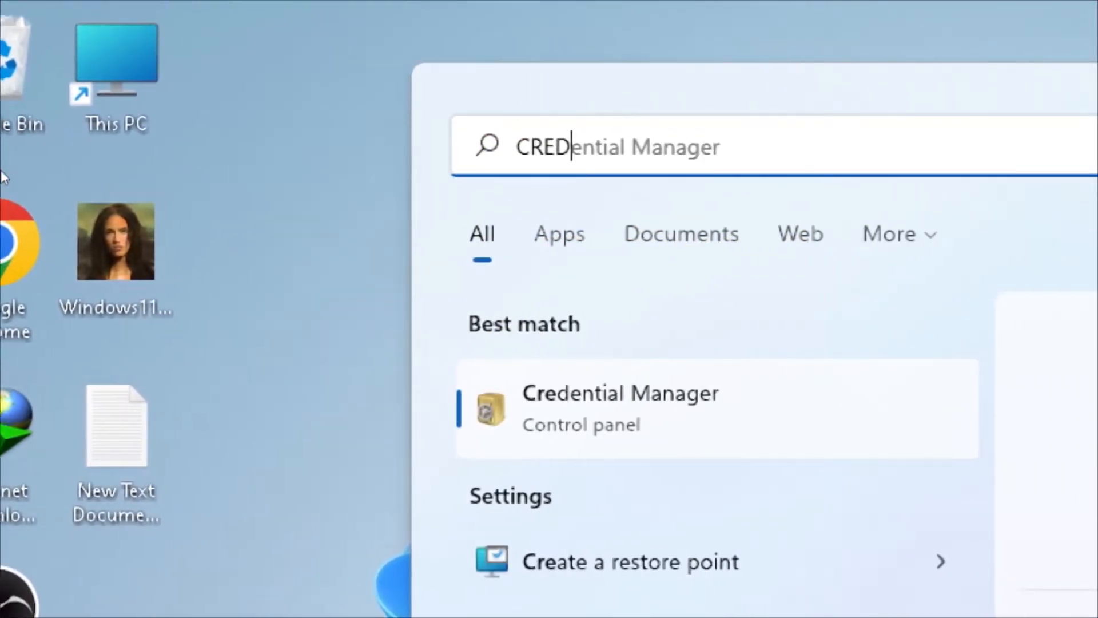
pyautogui.write('L')
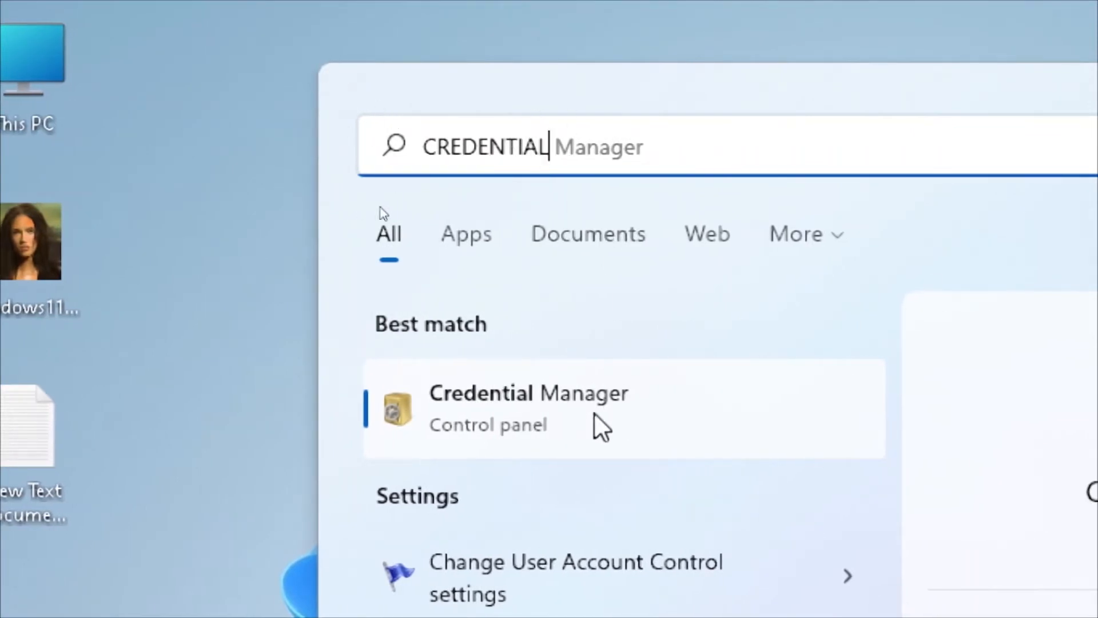
pyautogui.click(564, 408)
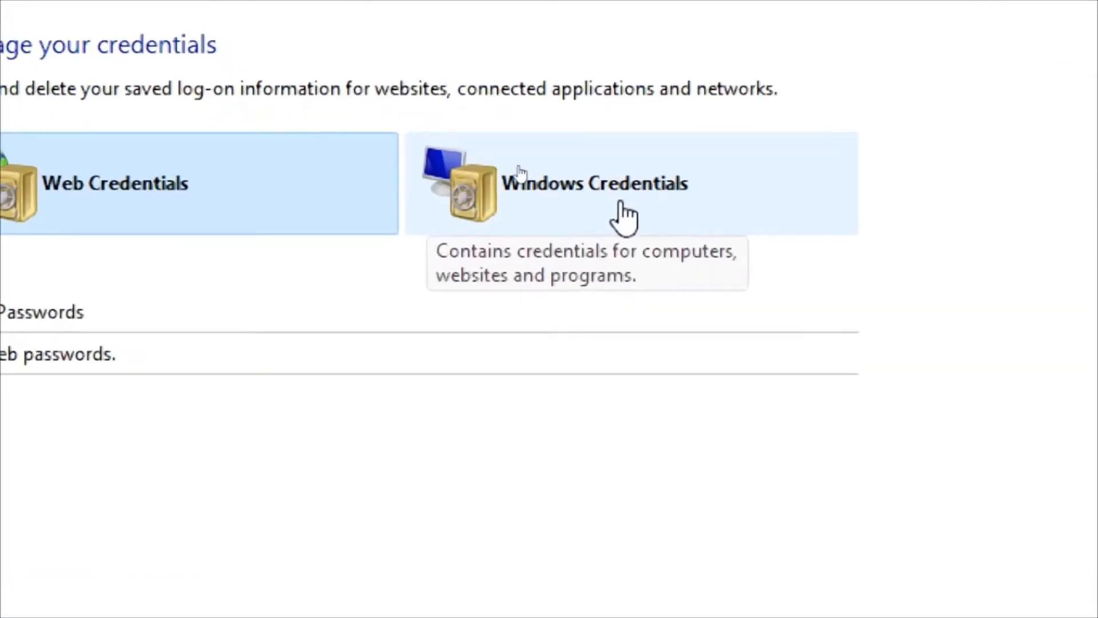
# - Show the Windows Credentials, inspect the details of the first generic credential, and close Credential Manager
pyautogui.click(642, 192)
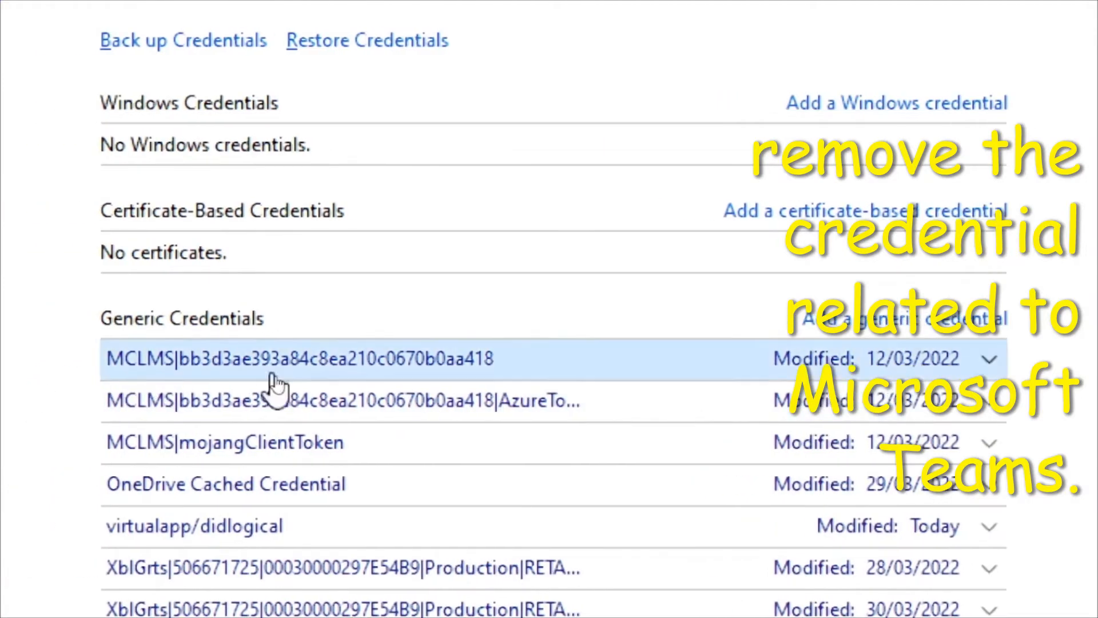
pyautogui.click(755, 377)
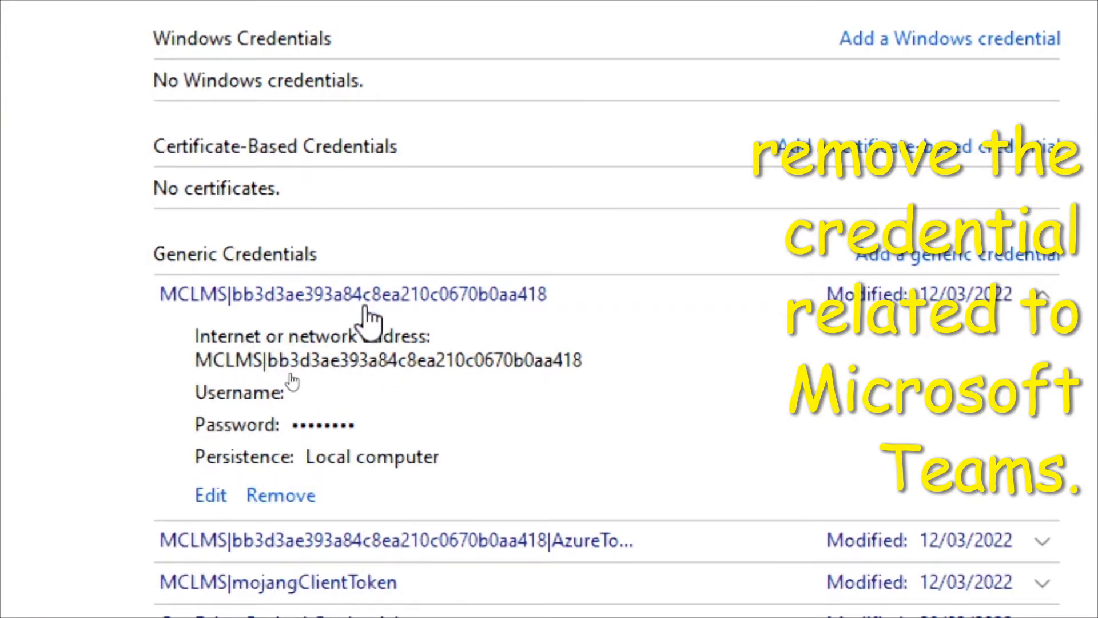
pyautogui.scroll(-1, 292, 374)
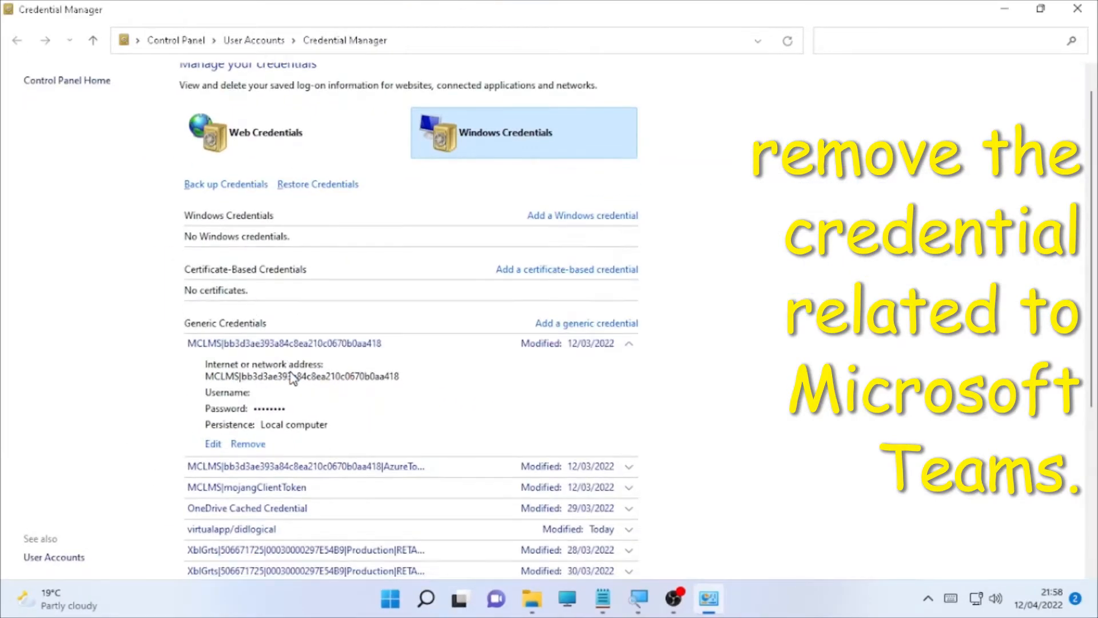
pyautogui.scroll(1, 323, 342)
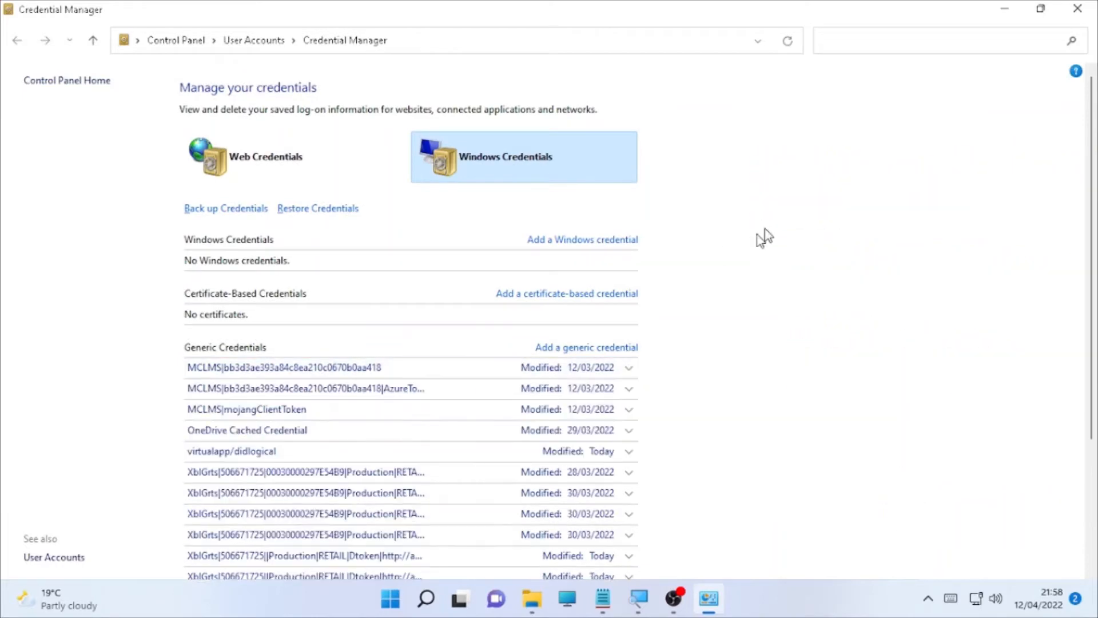
pyautogui.click(1077, 8)
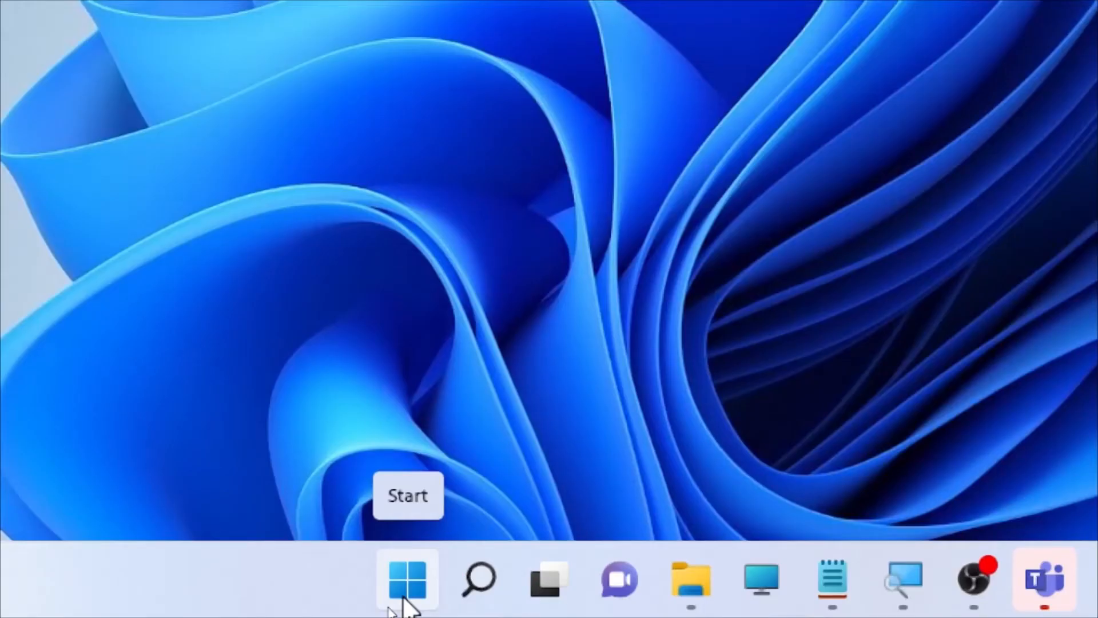
# - Open Task Manager again, end the running Microsoft Teams app, and close the Task Manager window
pyautogui.rightClick(402, 598)
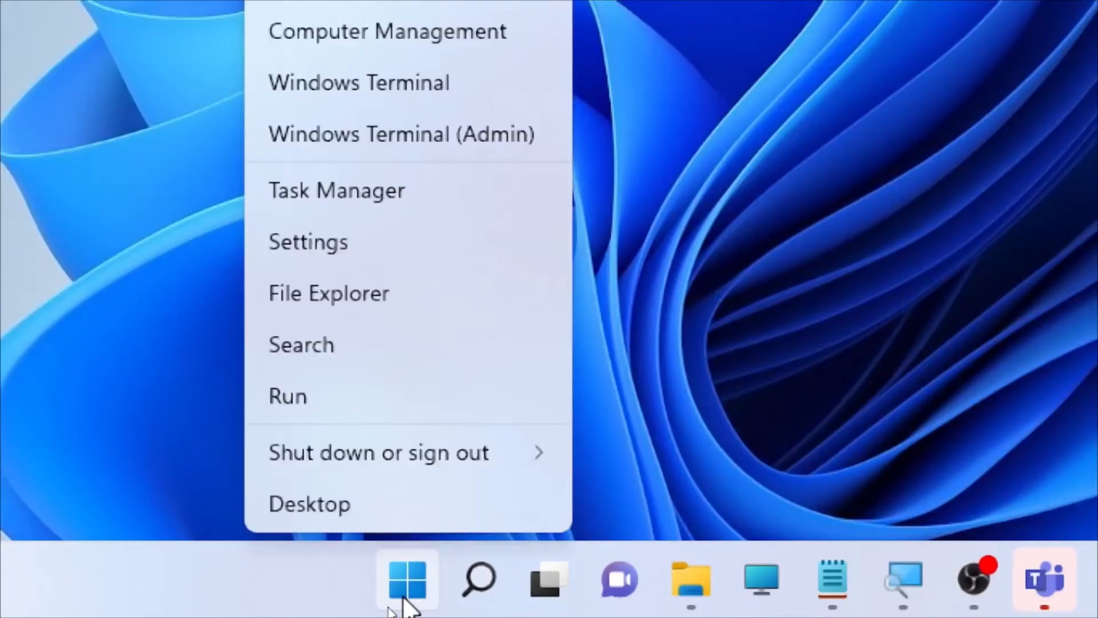
pyautogui.click(412, 197)
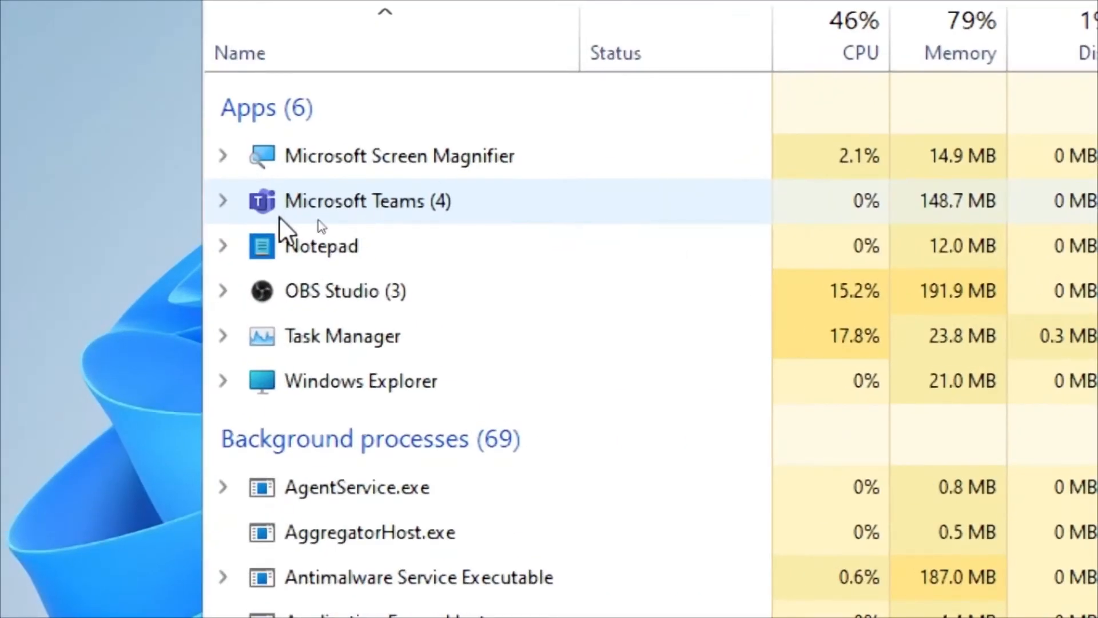
pyautogui.click(444, 208)
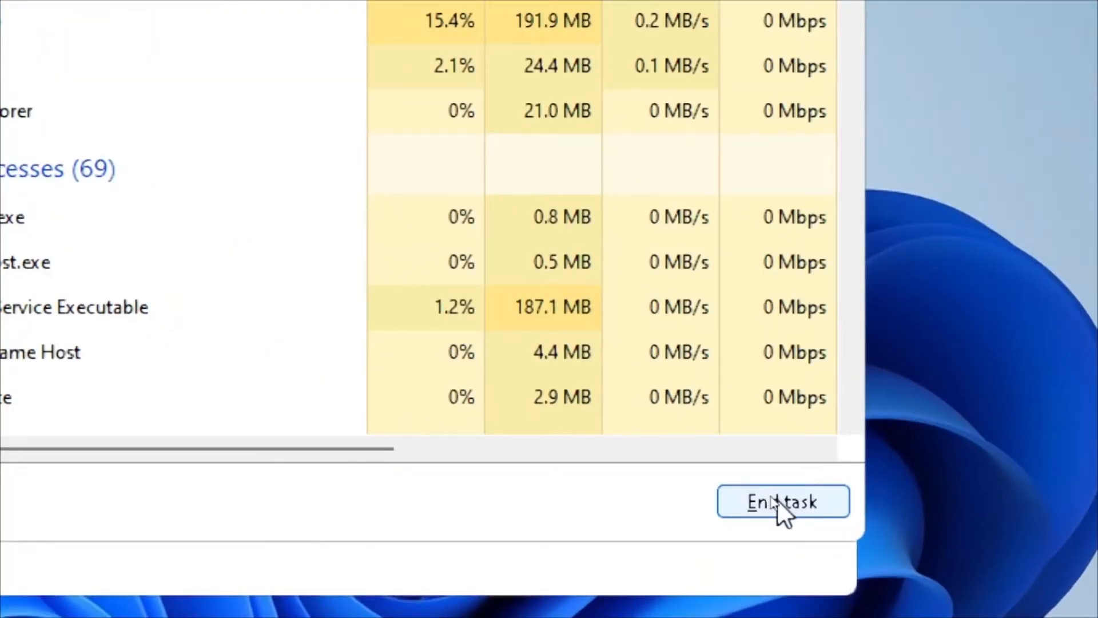
pyautogui.click(766, 496)
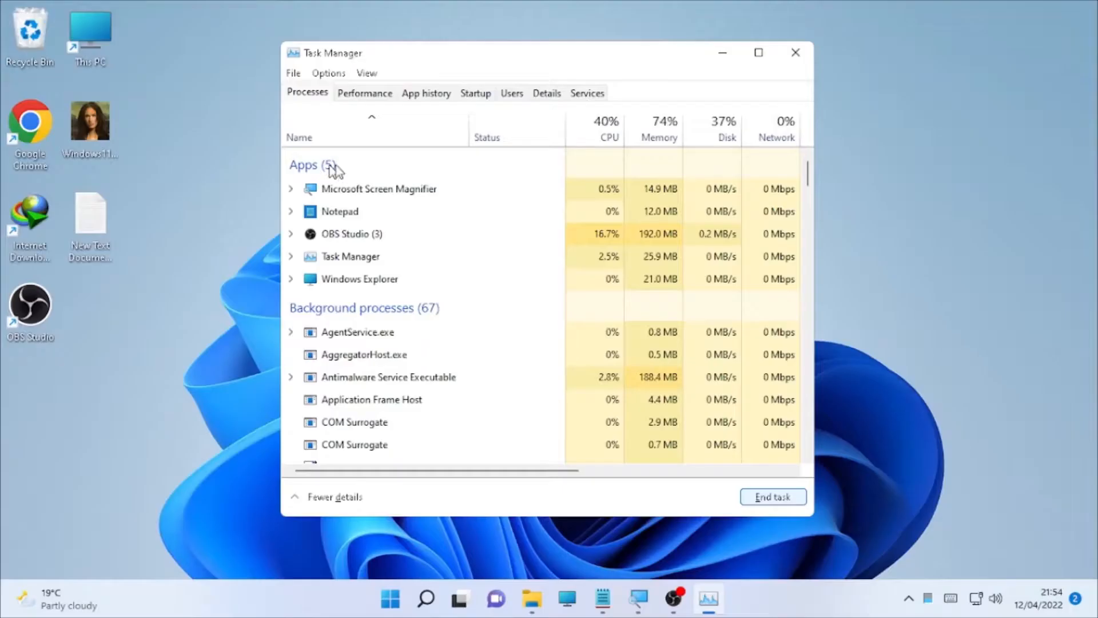
pyautogui.click(799, 64)
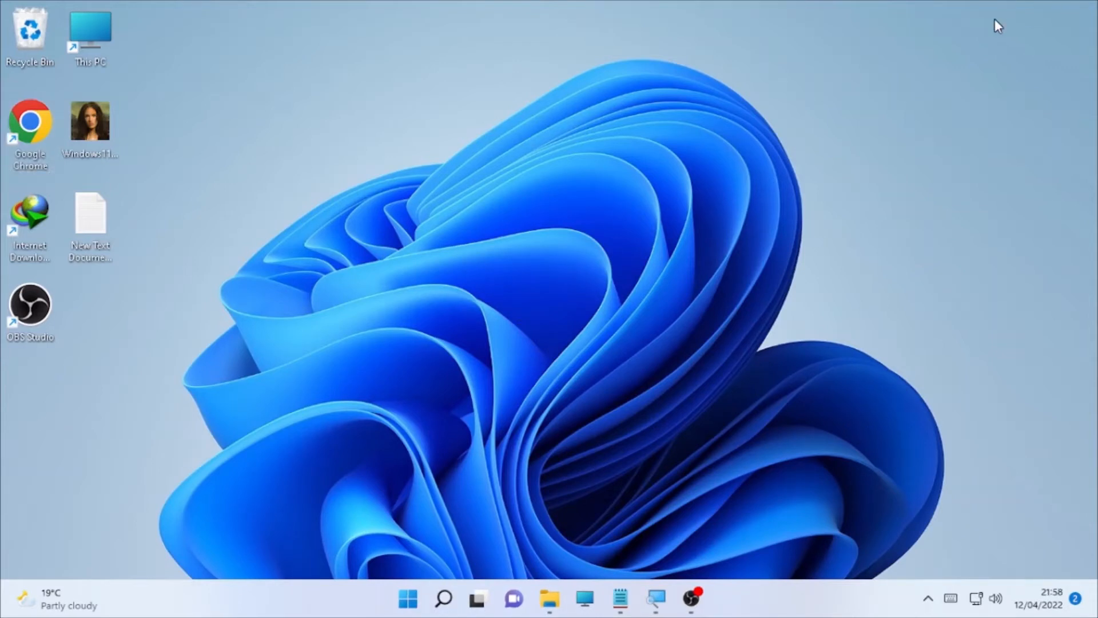
# - Switch to the Notepad notes, copy the %appdata% text from the first line, and minimize the document
pyautogui.click(620, 598)
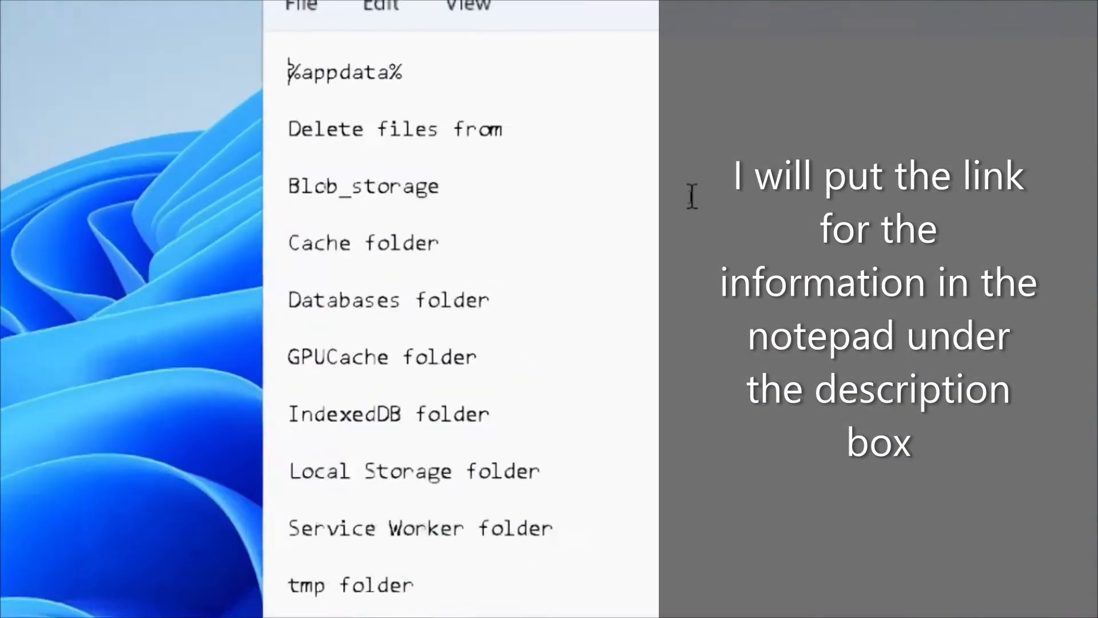
pyautogui.press('alt')
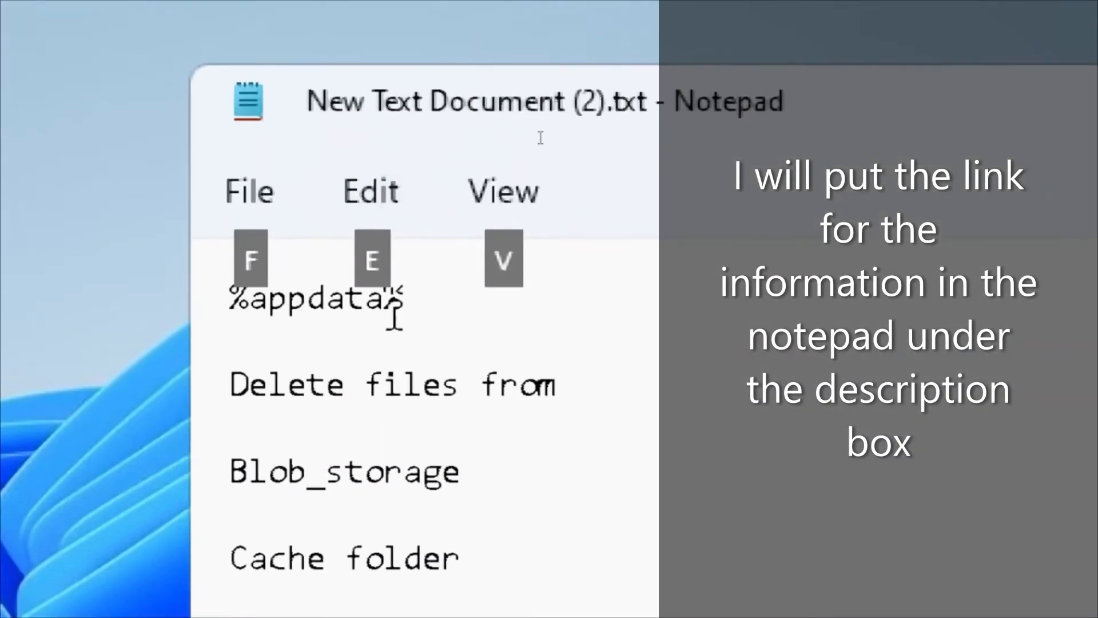
pyautogui.moveTo(455, 323); pyautogui.dragTo(255, 321)
pyautogui.click(452, 311)
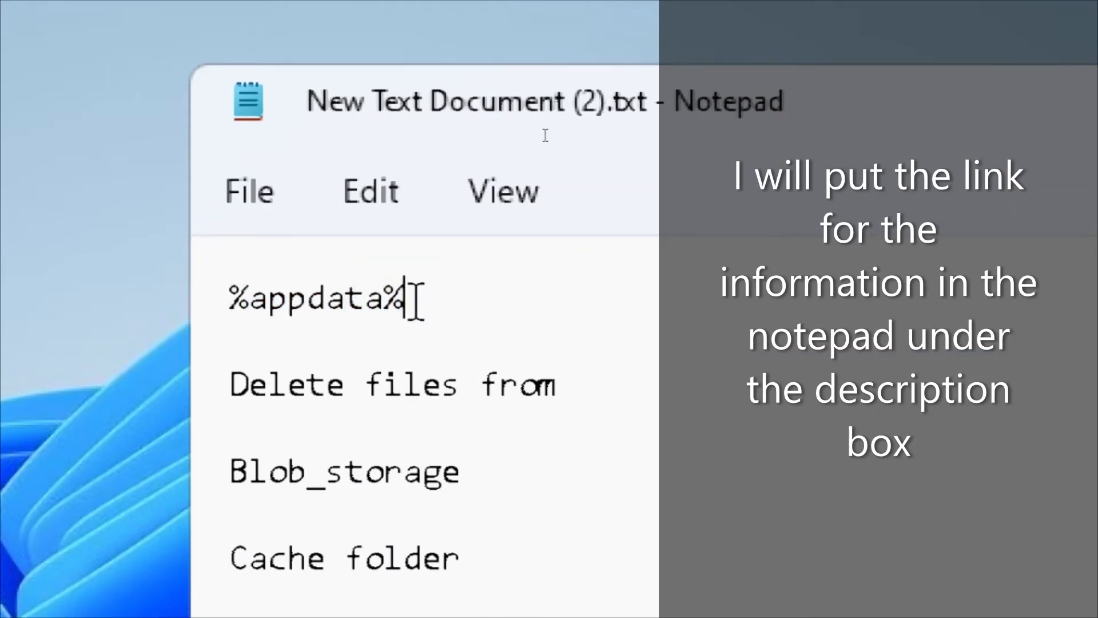
pyautogui.moveTo(417, 299); pyautogui.dragTo(220, 300)
pyautogui.rightClick(293, 309)
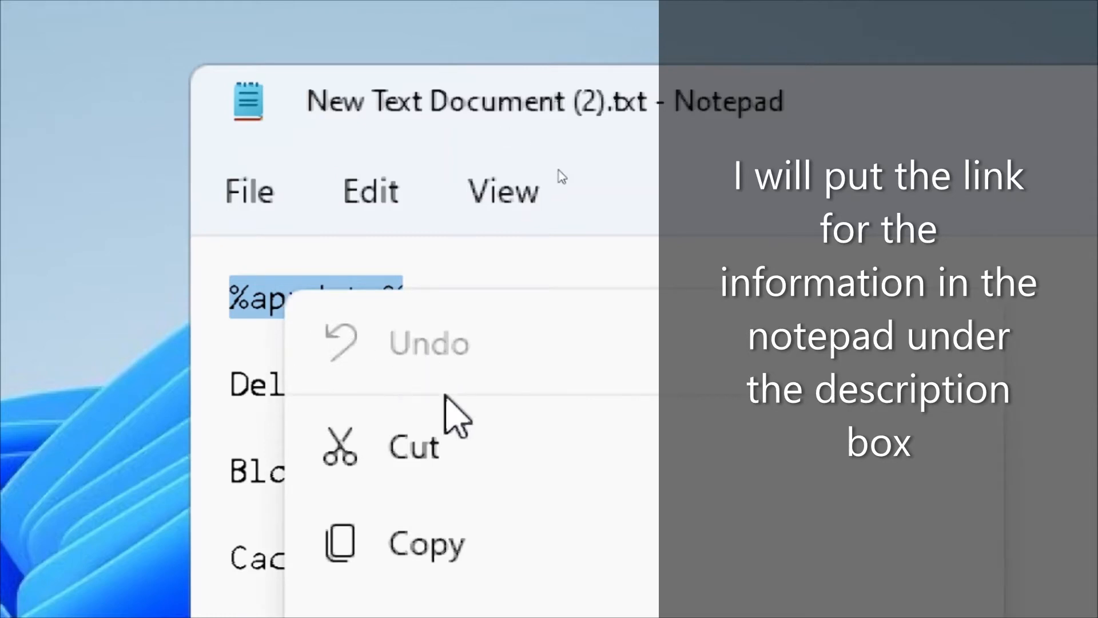
pyautogui.click(481, 549)
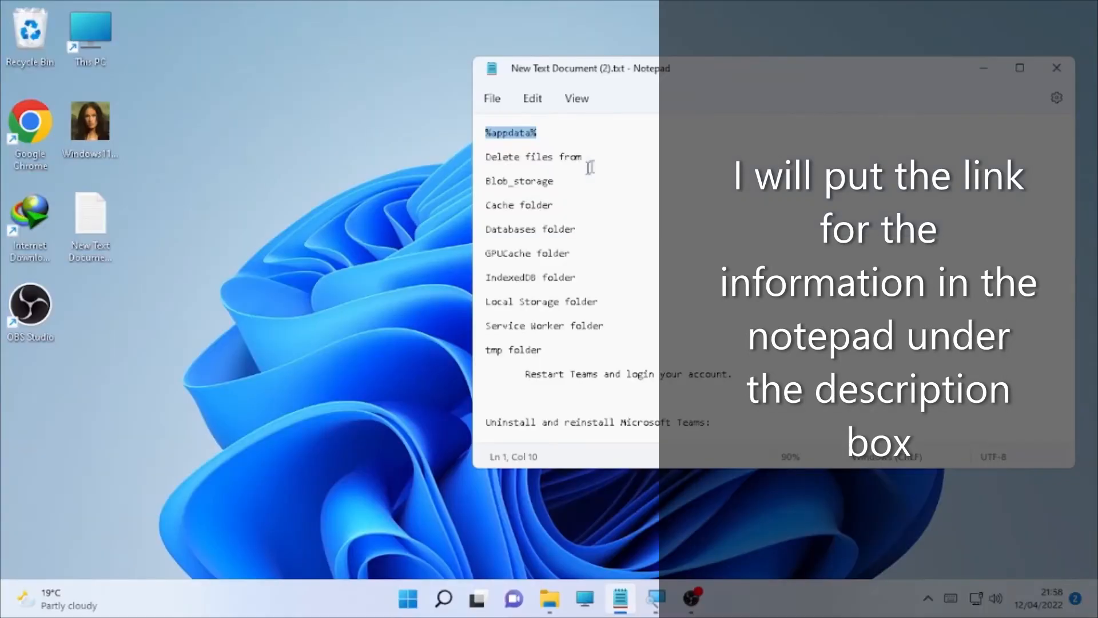
pyautogui.click(982, 70)
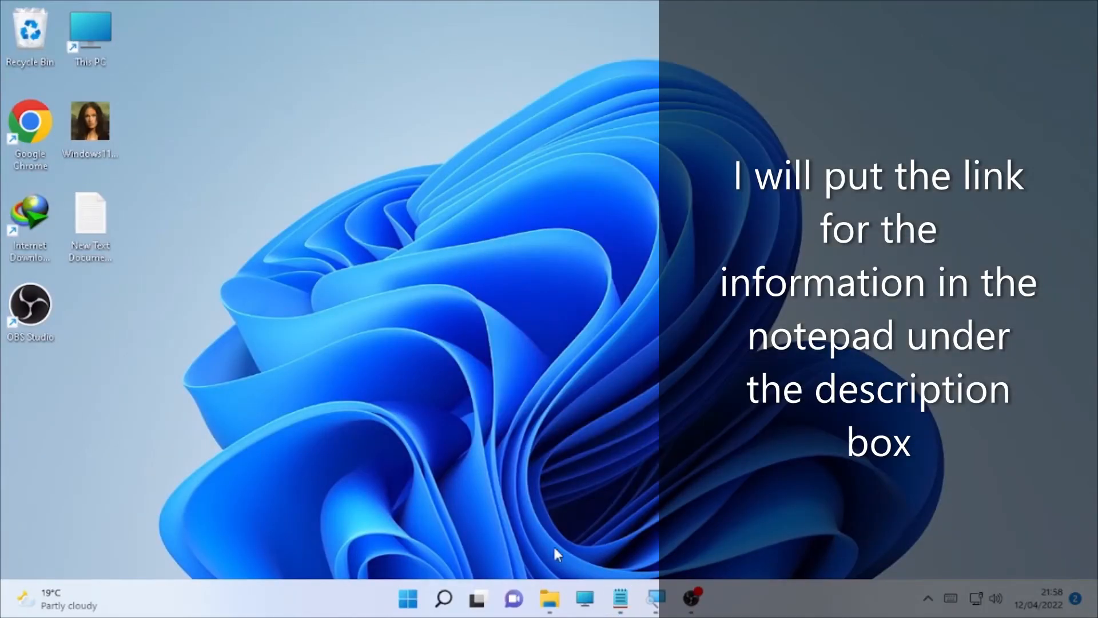
# - Search Windows for the copied %appdata% path and open the matching file folder
pyautogui.moveTo(446, 601)
pyautogui.click(156, 591)
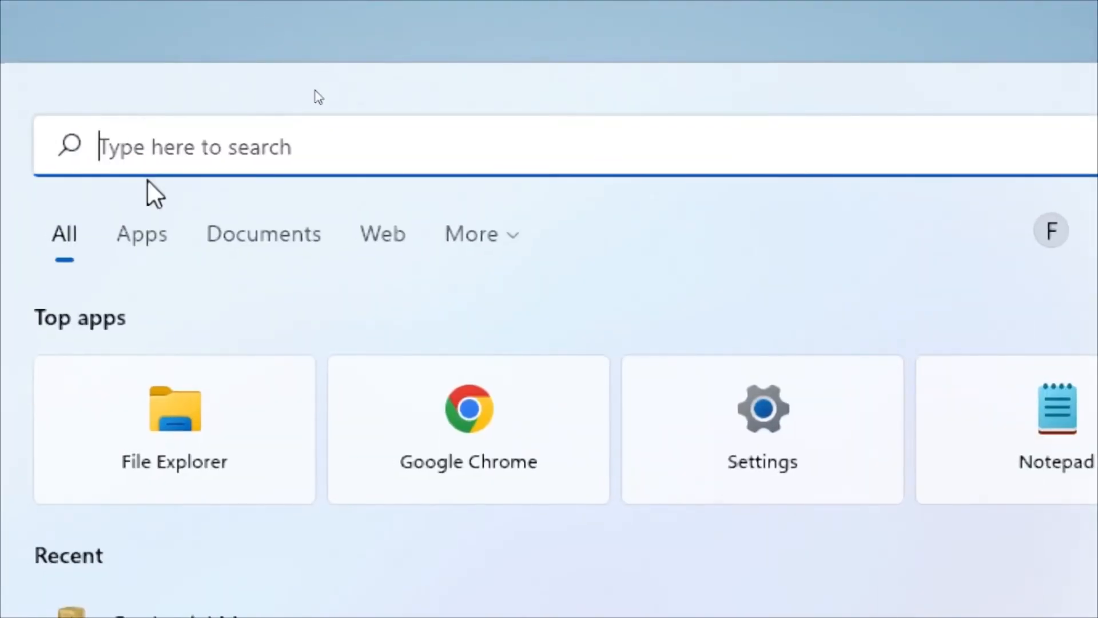
pyautogui.hotkey('ctrl', 'v')
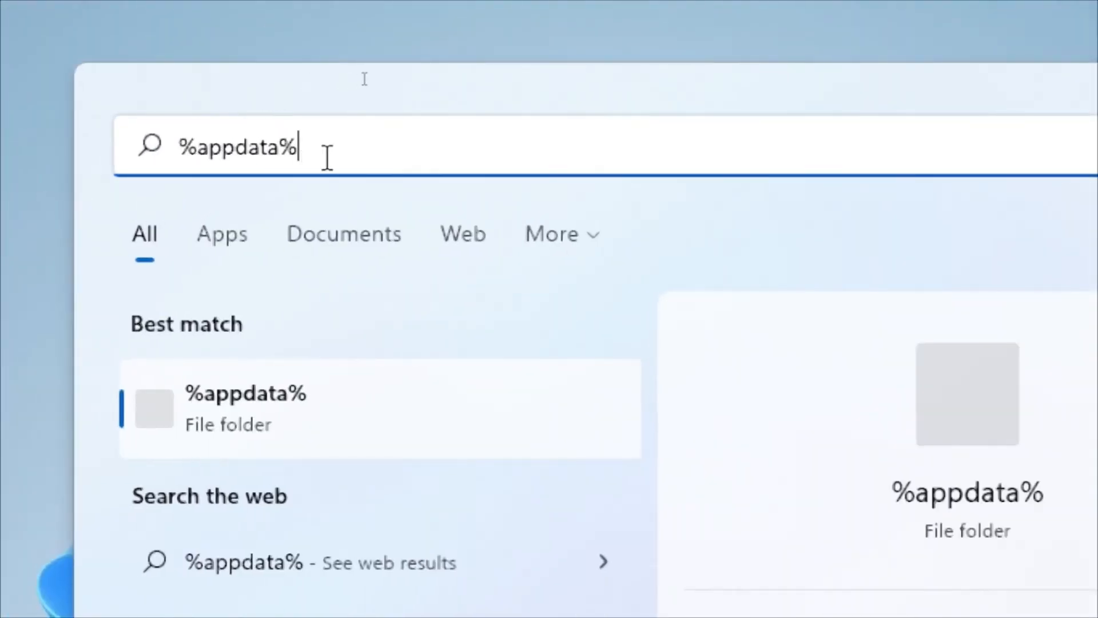
pyautogui.click(255, 413)
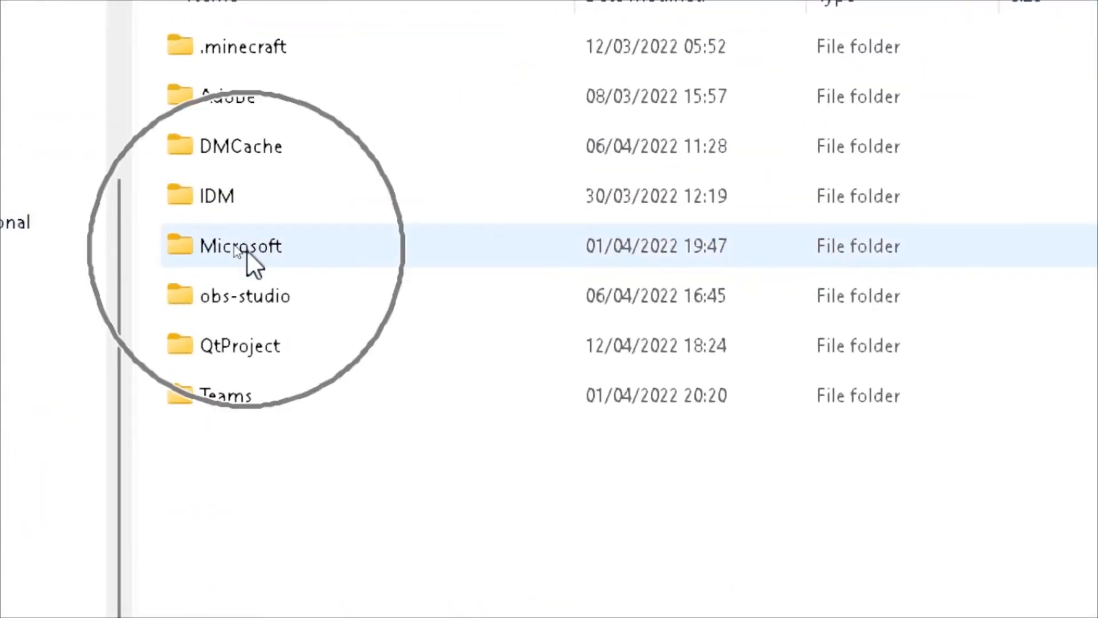
# - Open the Microsoft folder within Roaming and go into its Teams subfolder
pyautogui.click(246, 250)
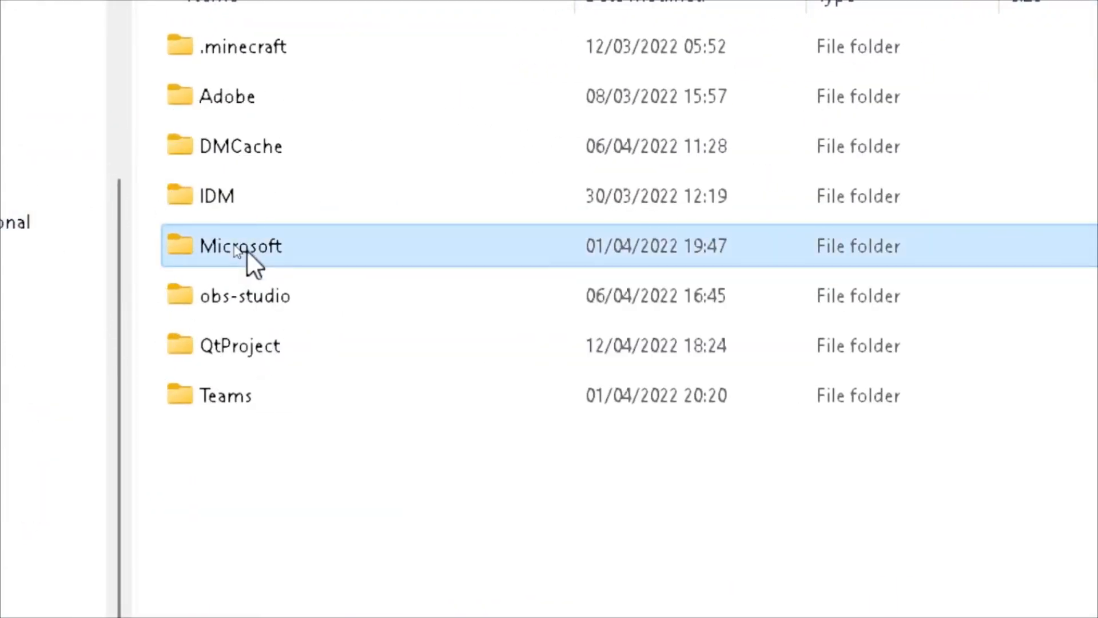
pyautogui.click(266, 246)
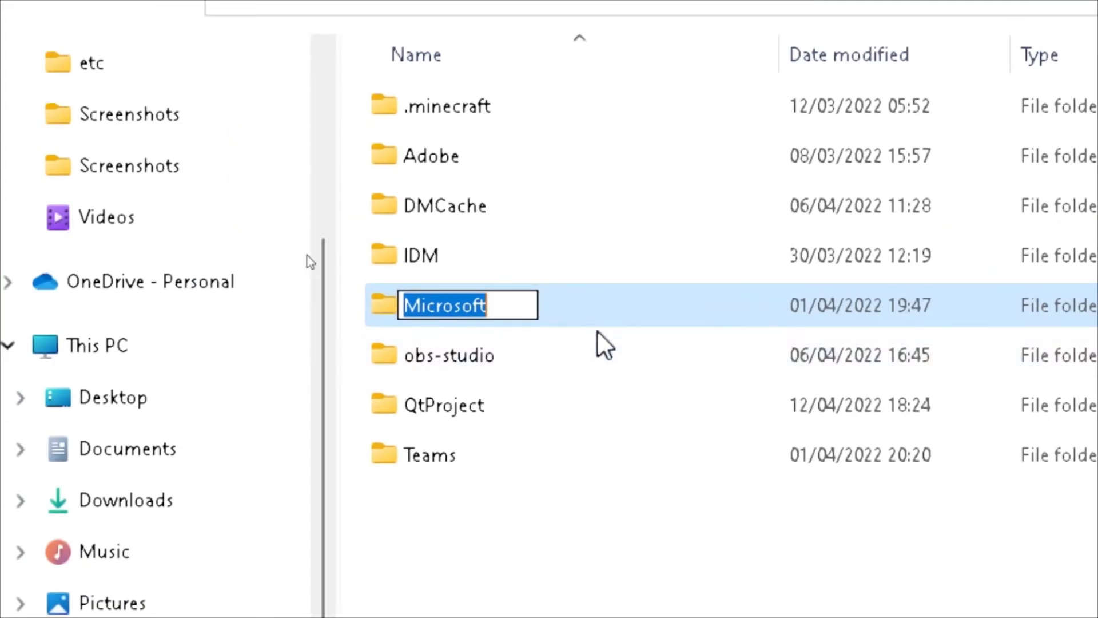
pyautogui.click(392, 259)
pyautogui.doubleClick(598, 320)
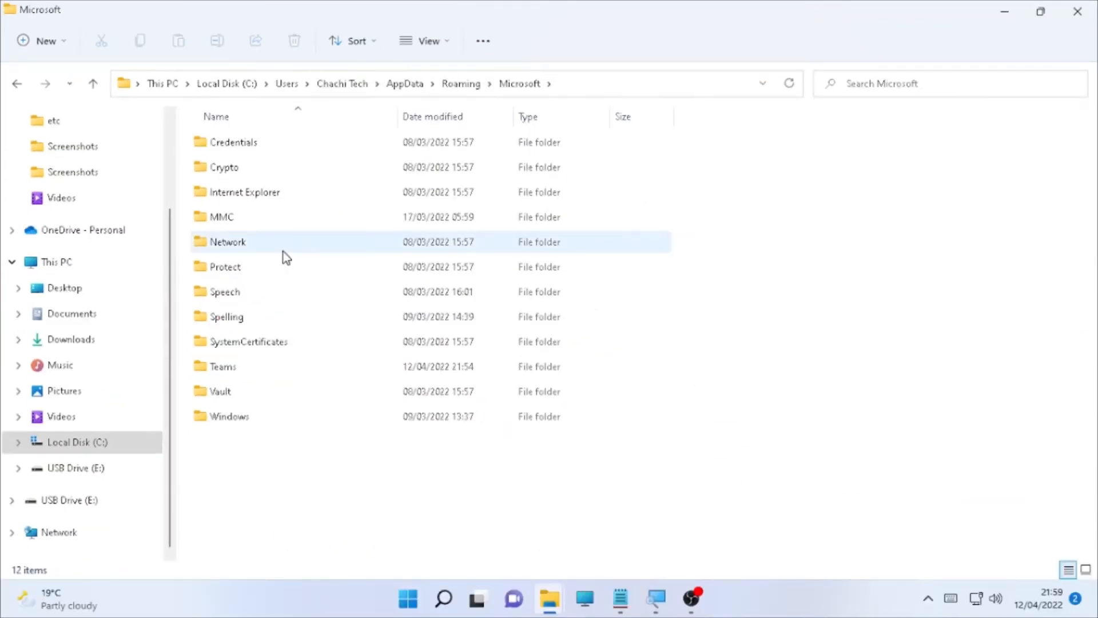
pyautogui.moveTo(247, 370)
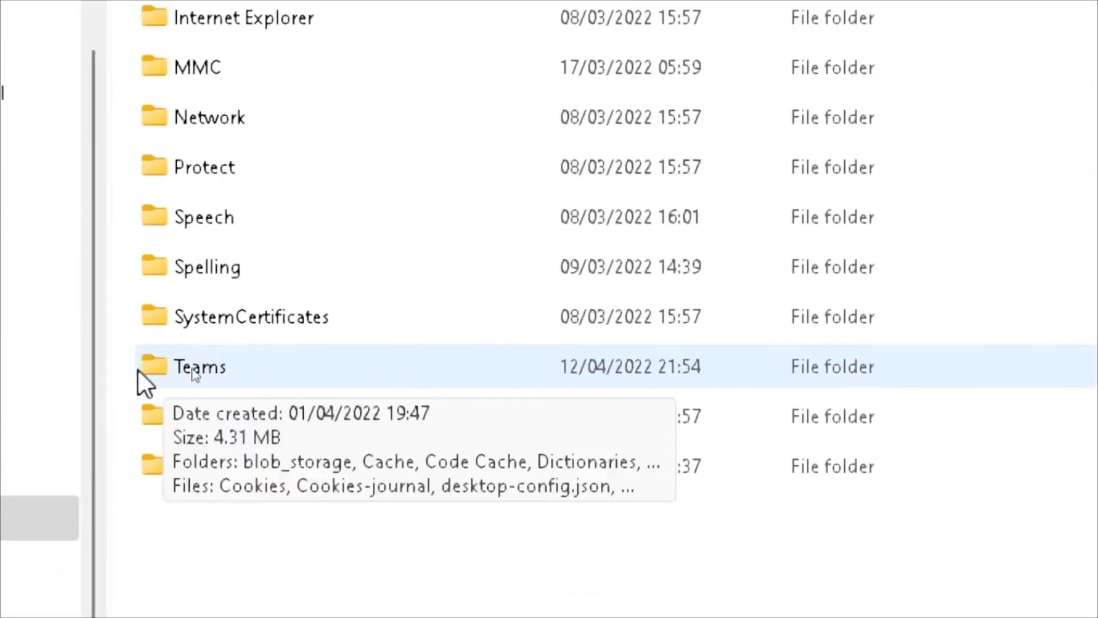
pyautogui.click(187, 362)
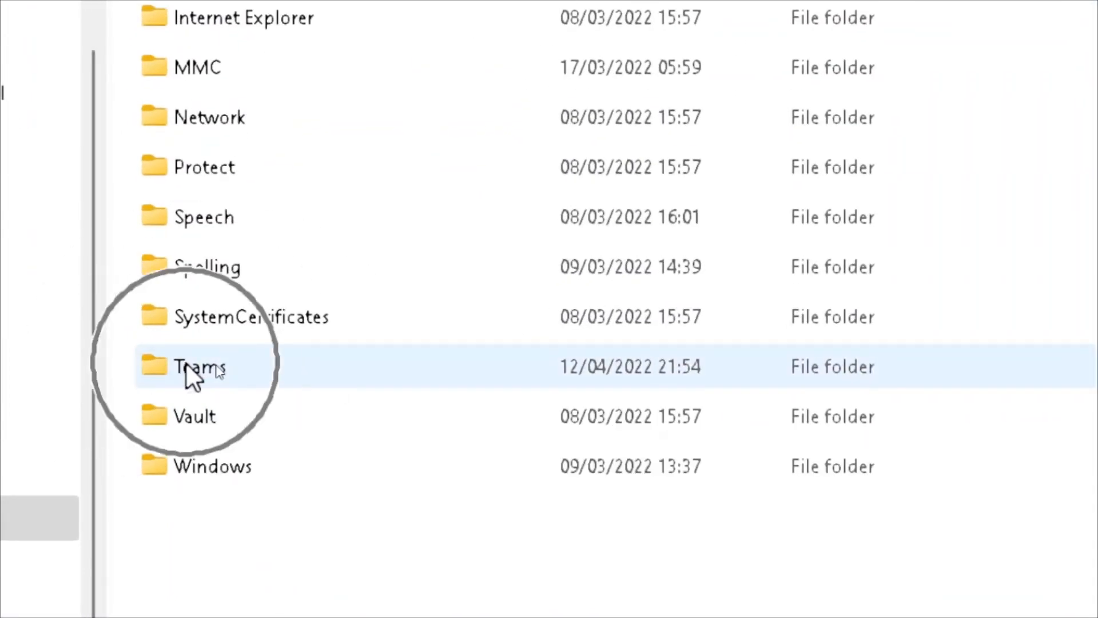
pyautogui.click(187, 365)
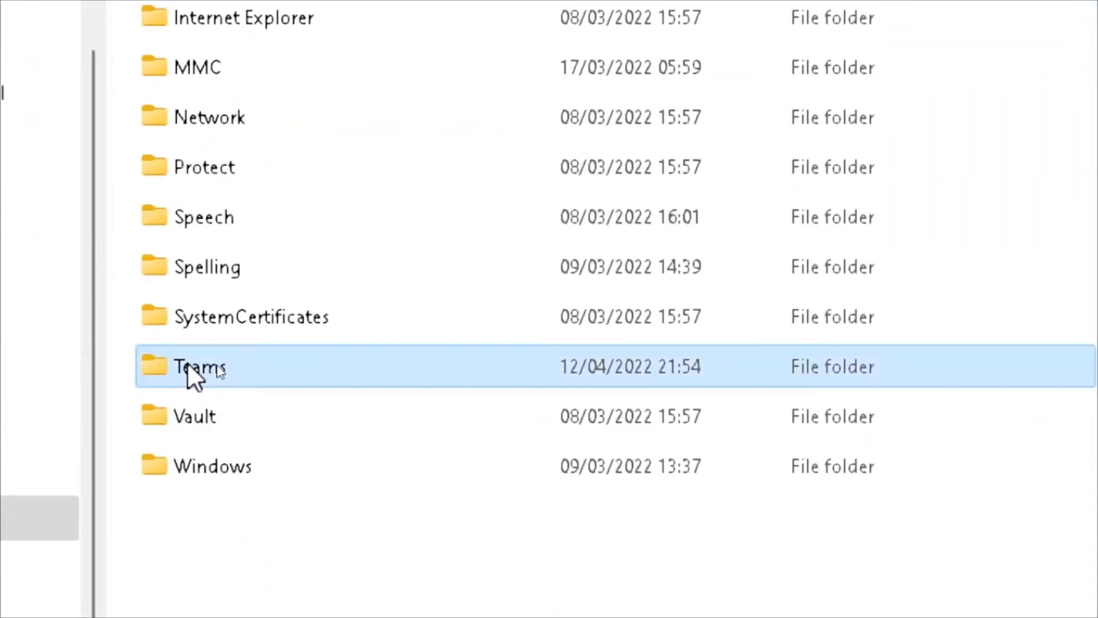
pyautogui.doubleClick(242, 372)
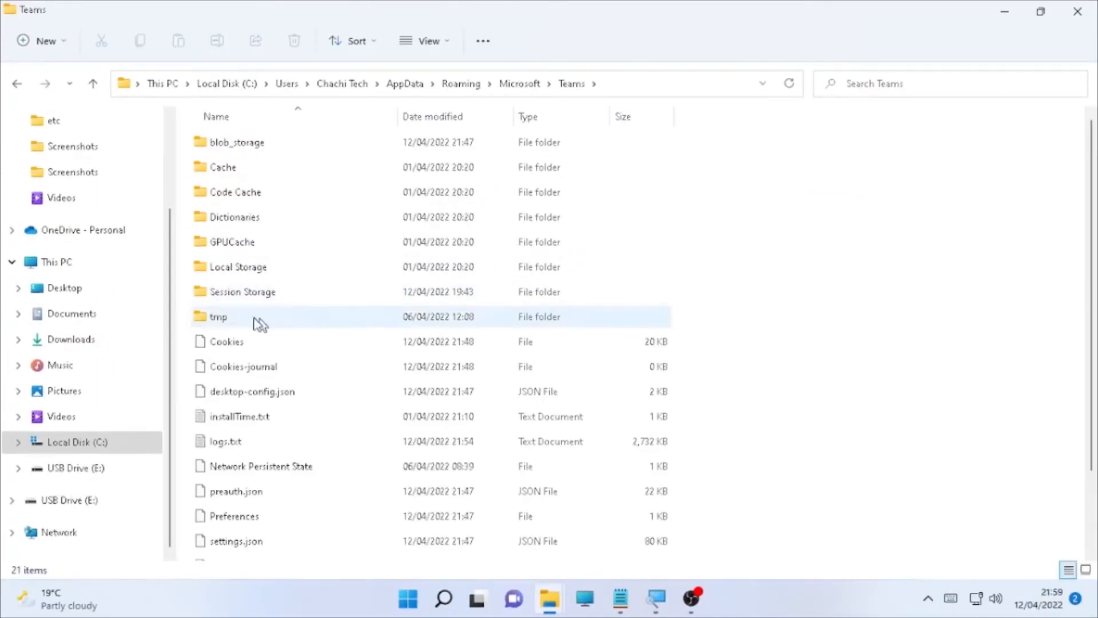
# - Review the list of folders to clear in the Notepad notes and highlight the Blob_storage entry
pyautogui.click(620, 599)
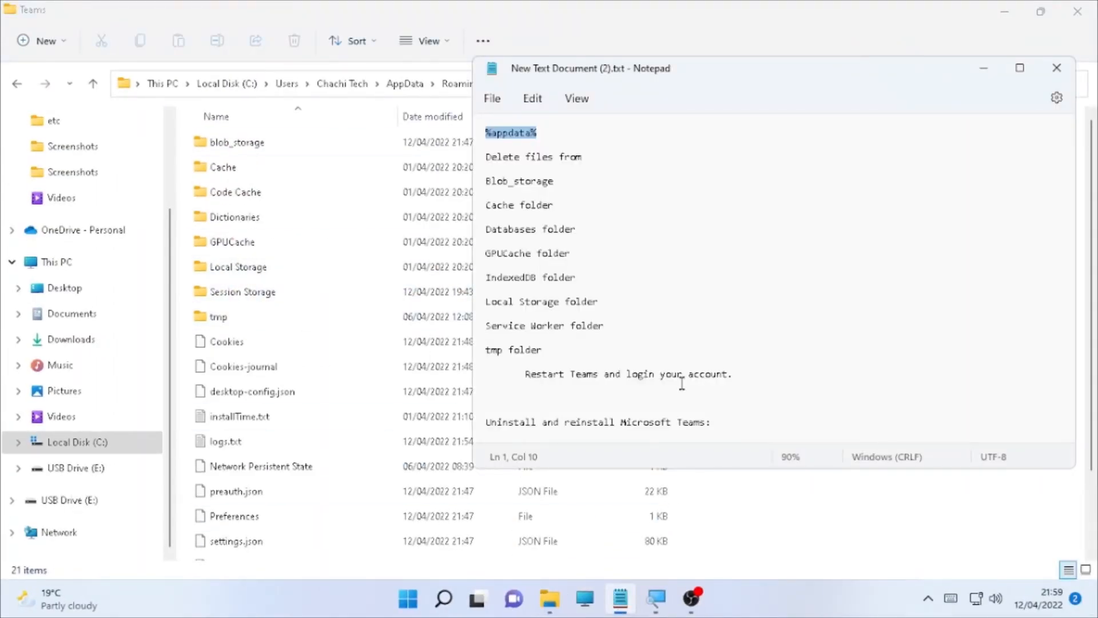
pyautogui.press('alt')
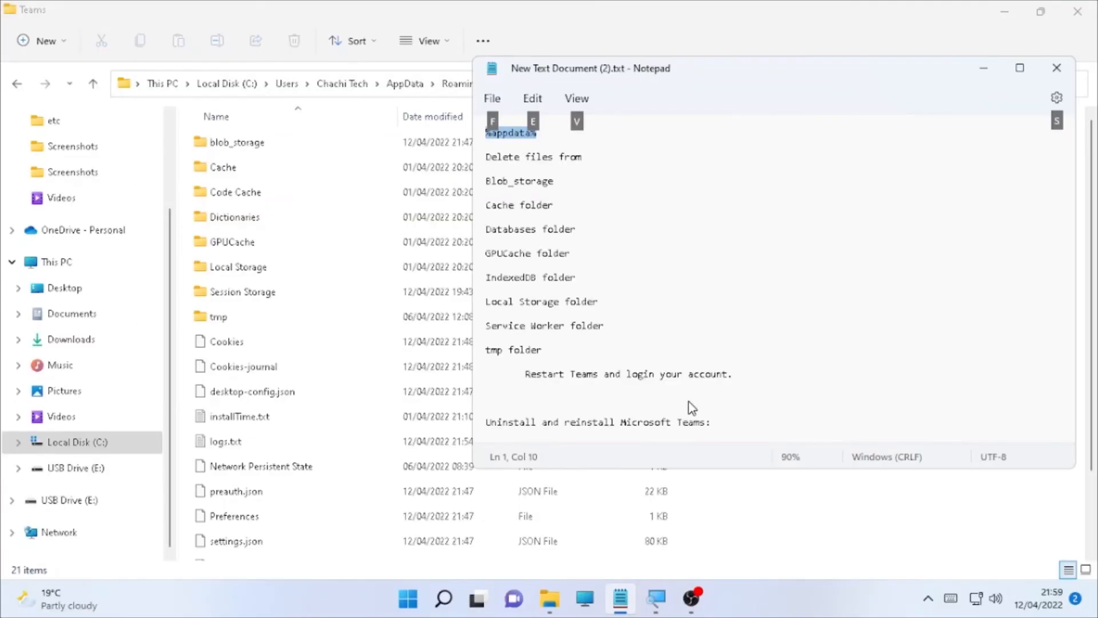
pyautogui.keyDown('ctrl'); pyautogui.scroll(4, 671, 326); pyautogui.keyUp('ctrl')
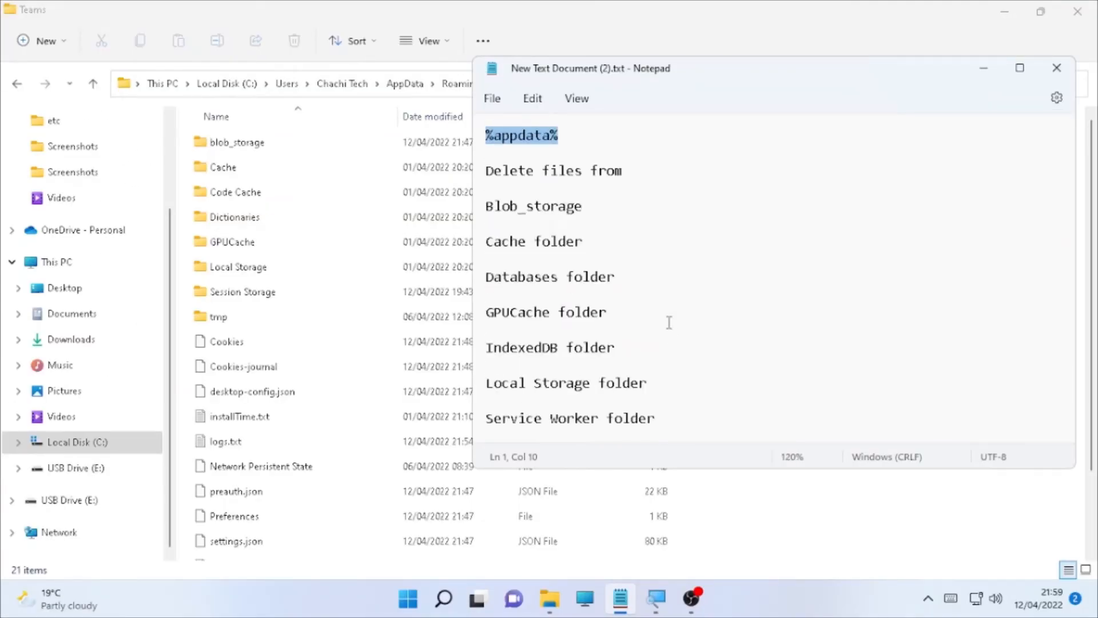
pyautogui.keyDown('ctrl'); pyautogui.scroll(1, 630, 250); pyautogui.keyUp('ctrl')
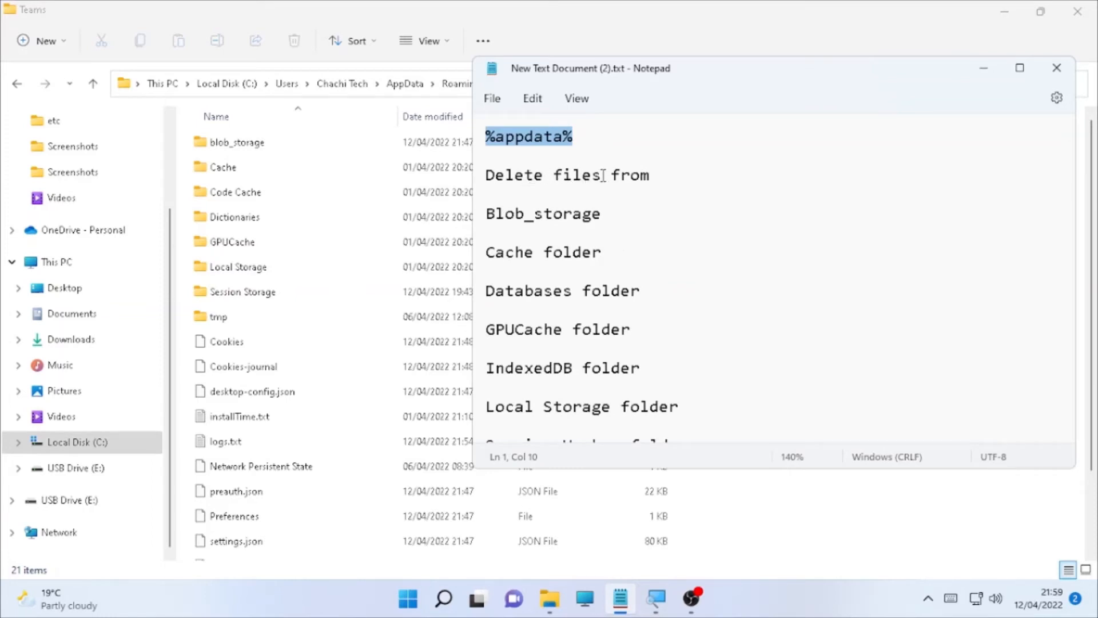
pyautogui.click(583, 186)
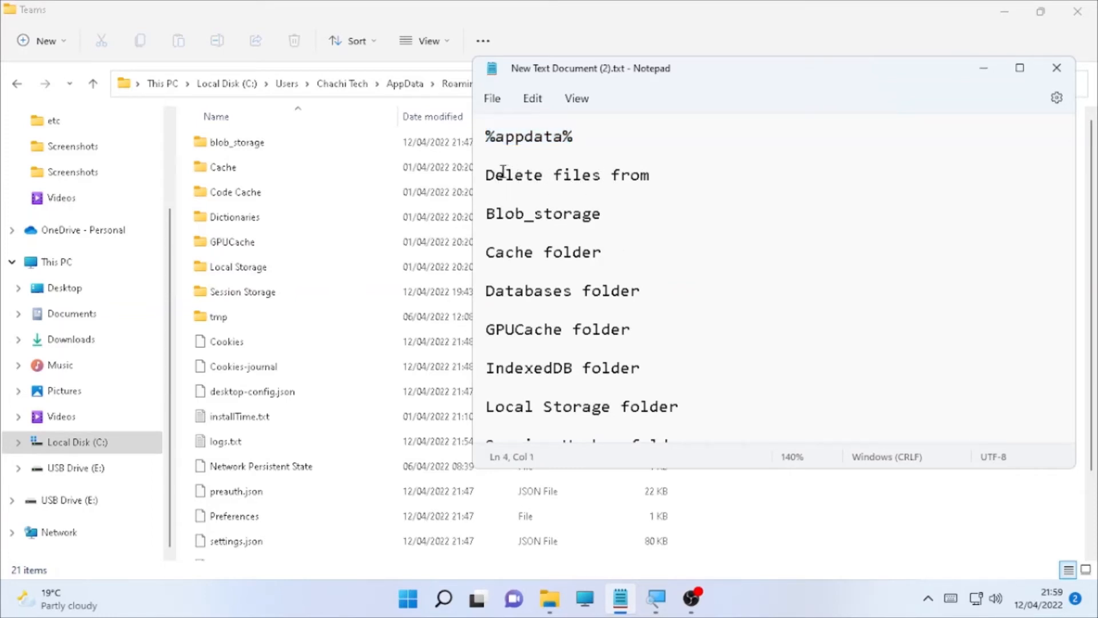
pyautogui.moveTo(614, 215); pyautogui.dragTo(508, 219)
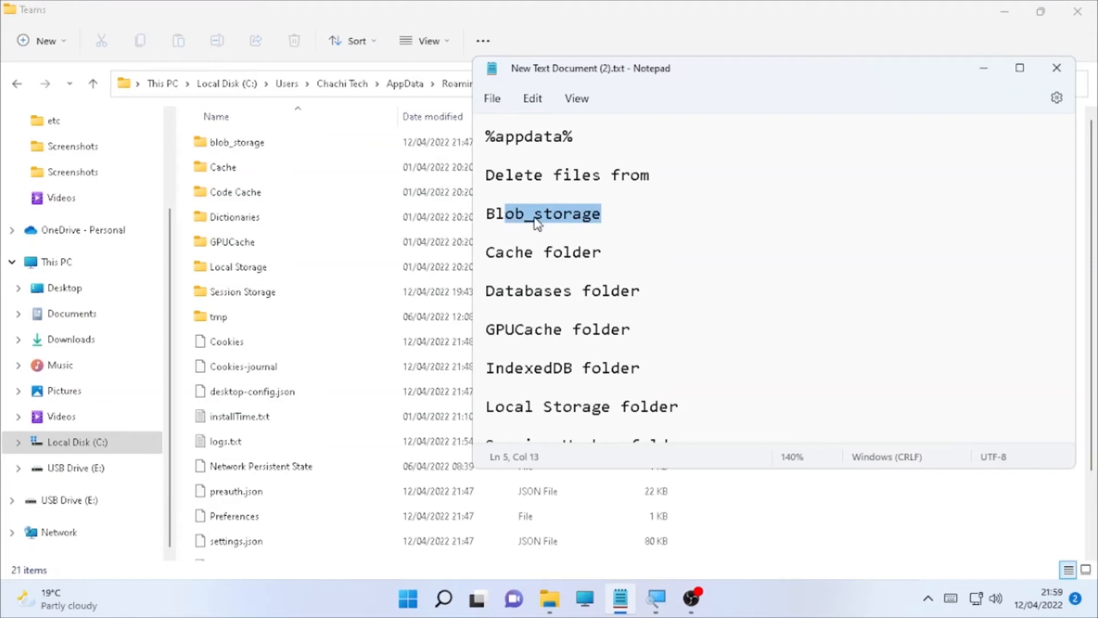
# - Delete the subfolder inside the Teams blob_storage folder and return to the Teams folder
pyautogui.click(287, 167)
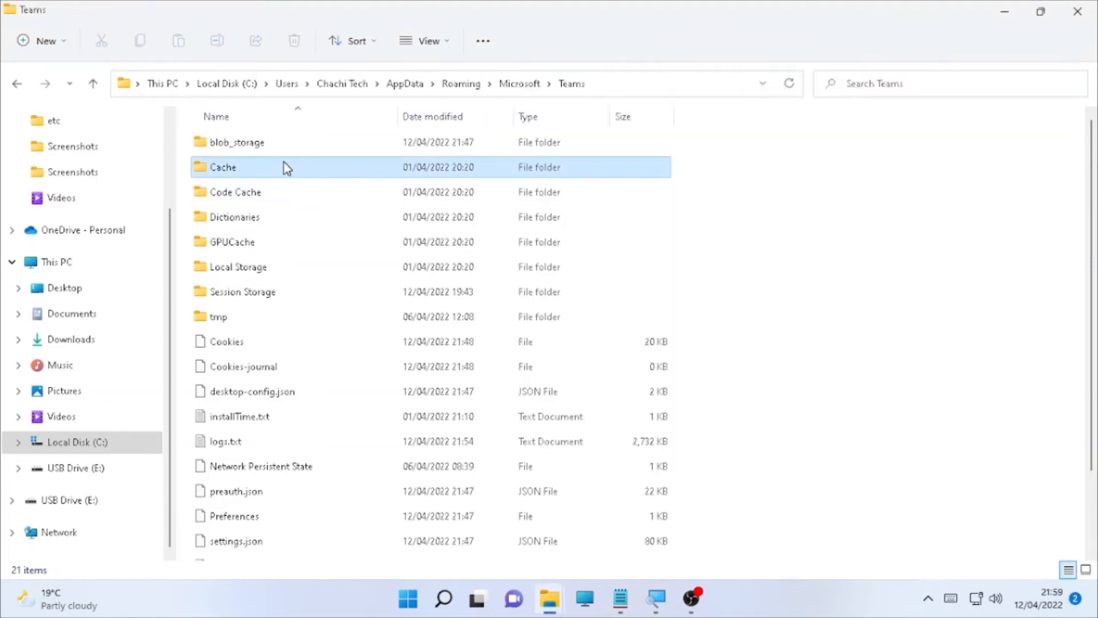
pyautogui.hotkey('ctrl', 'shift', '4')
pyautogui.hotkey('ctrl', 'shift', '6')
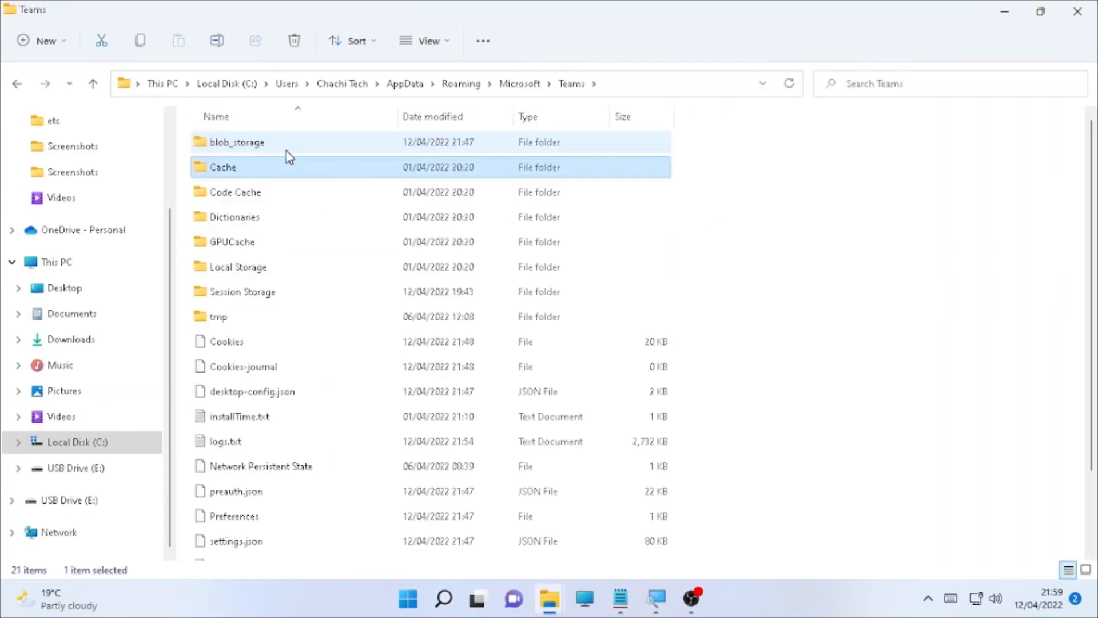
pyautogui.click(264, 150)
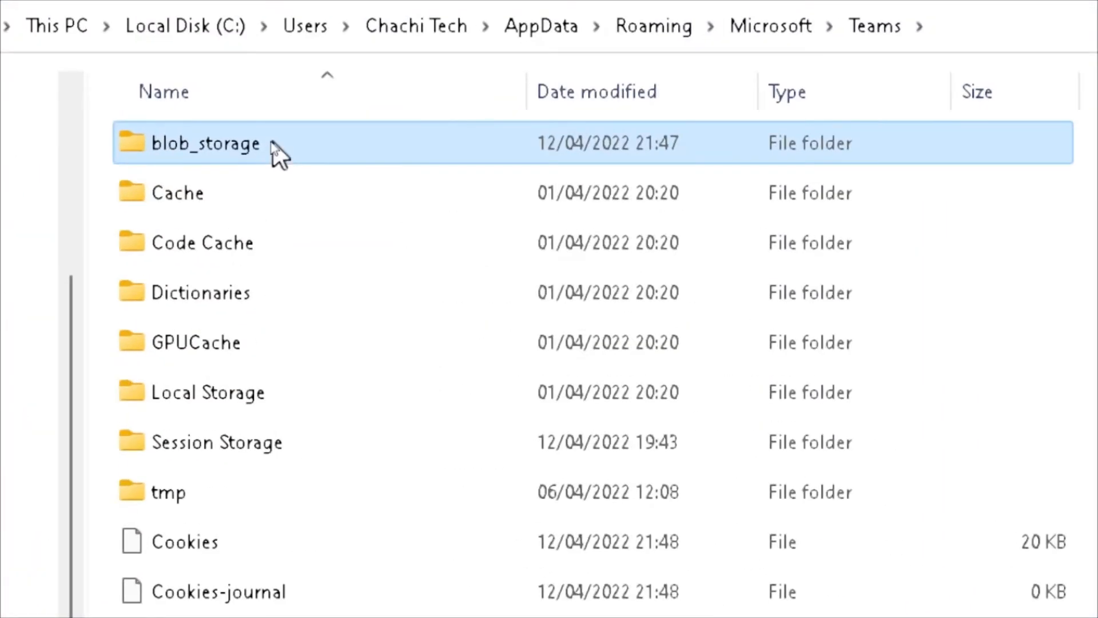
pyautogui.doubleClick(201, 140)
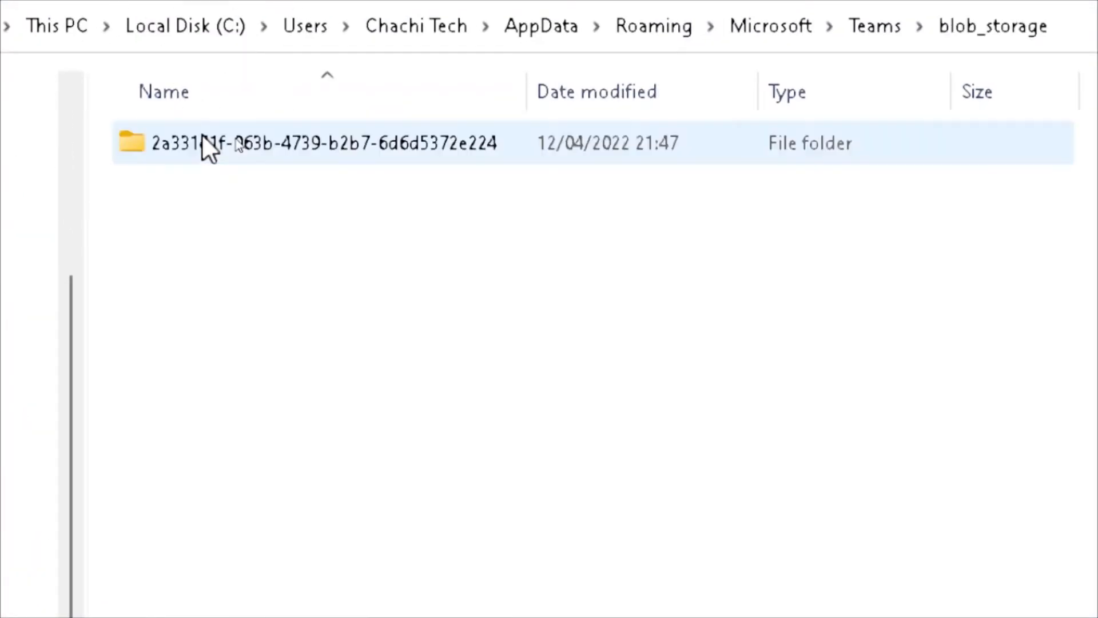
pyautogui.click(216, 138)
pyautogui.rightClick(217, 137)
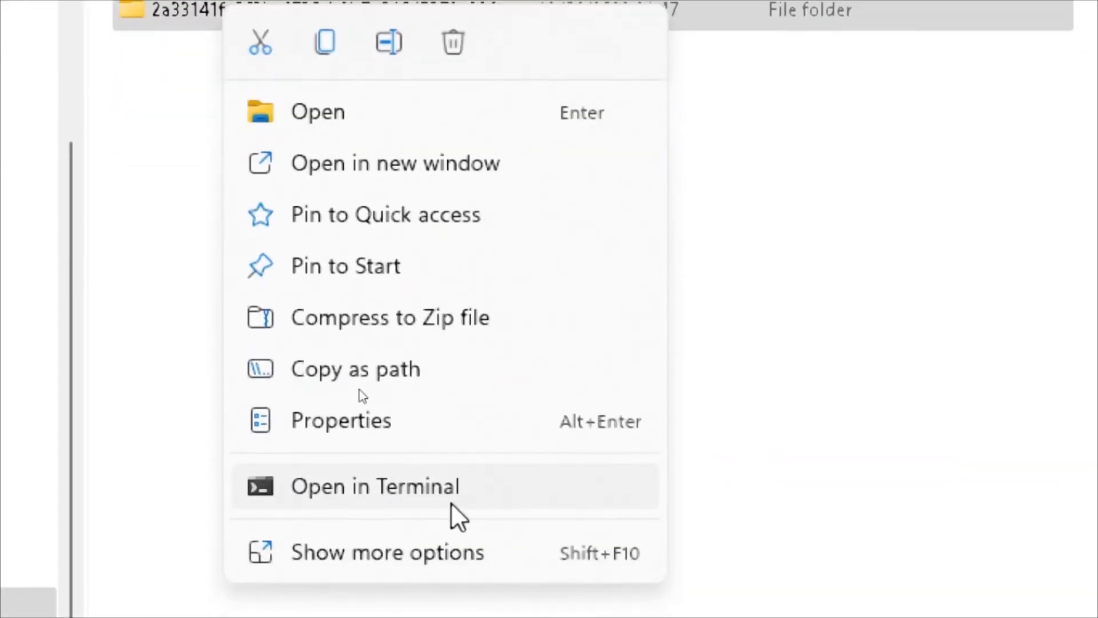
pyautogui.click(464, 98)
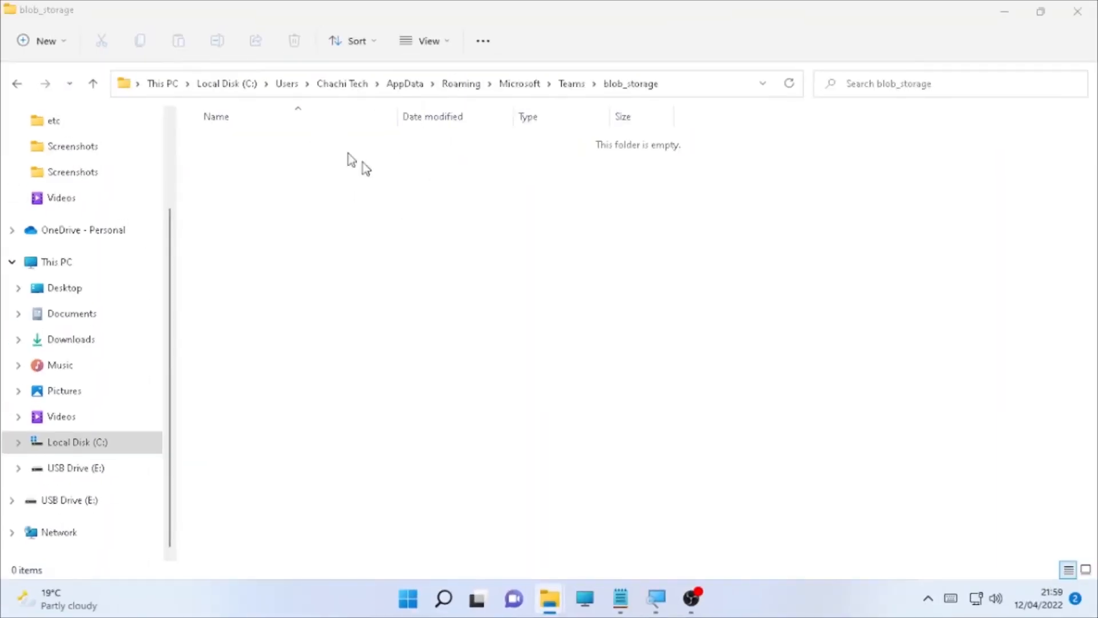
pyautogui.click(22, 83)
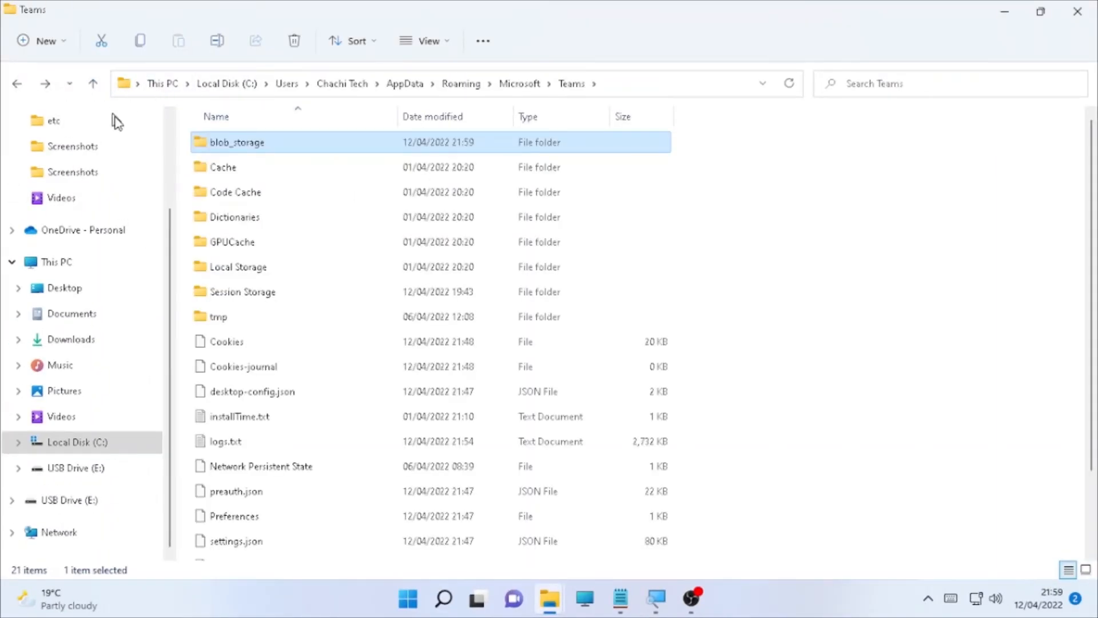
# - Highlight the Cache folder entry in the Notepad notes and delete all files inside the Teams Cache folder
pyautogui.click(622, 606)
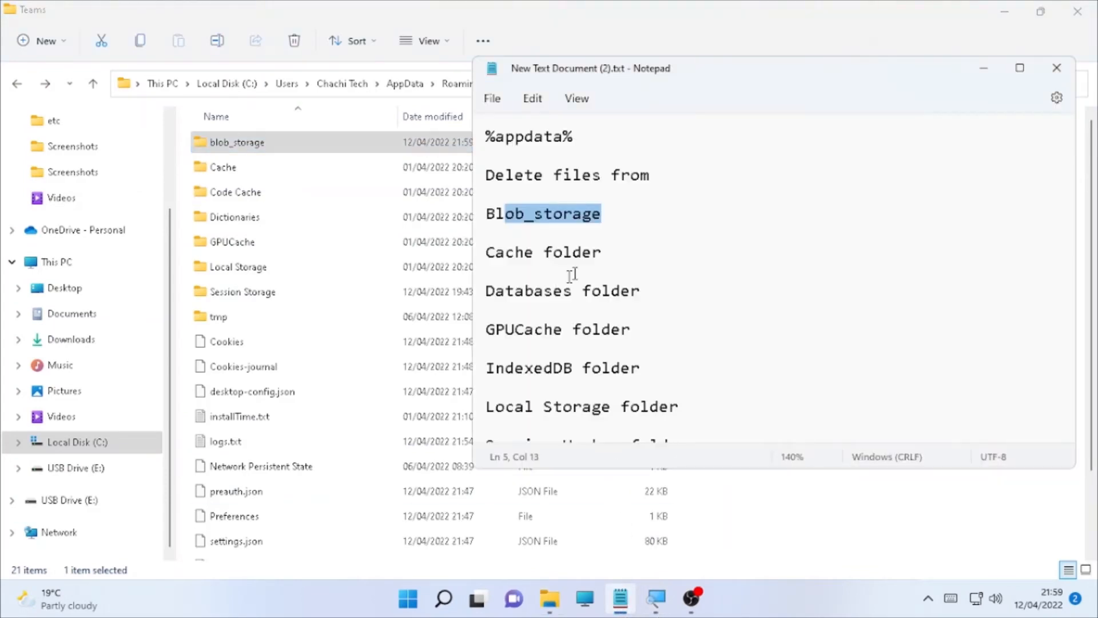
pyautogui.moveTo(601, 254); pyautogui.dragTo(491, 256)
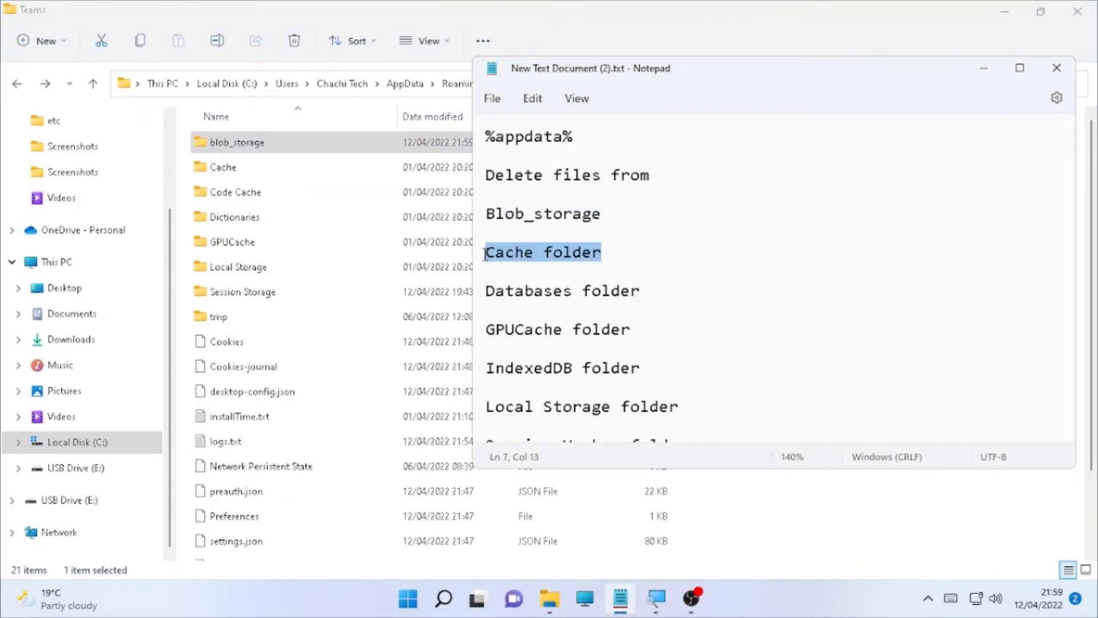
pyautogui.doubleClick(266, 173)
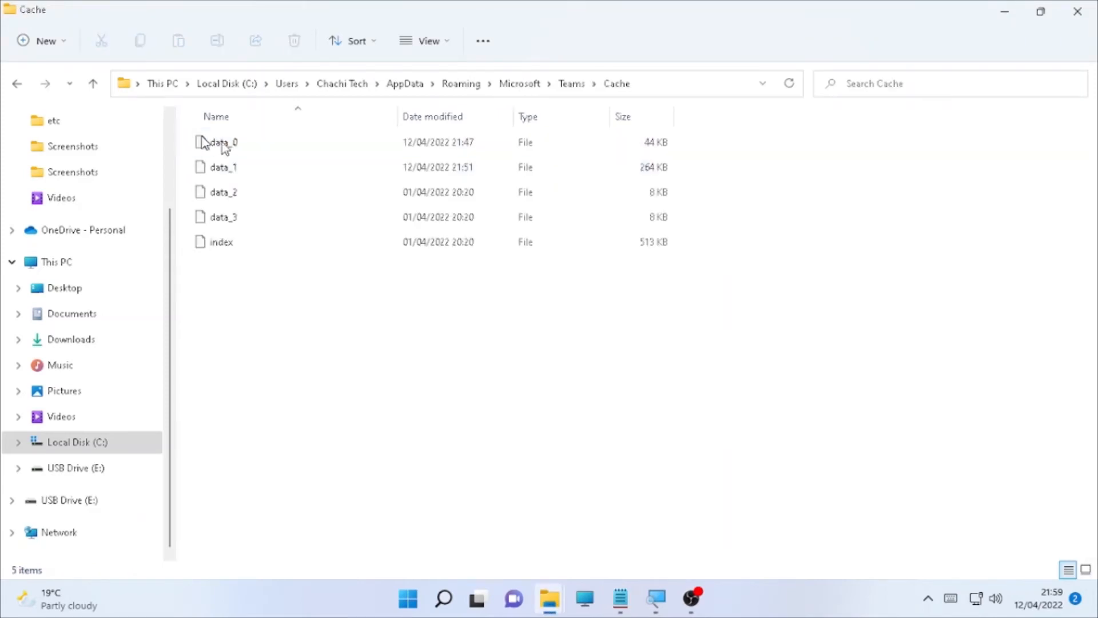
pyautogui.moveTo(191, 133); pyautogui.dragTo(325, 181)
pyautogui.rightClick(324, 181)
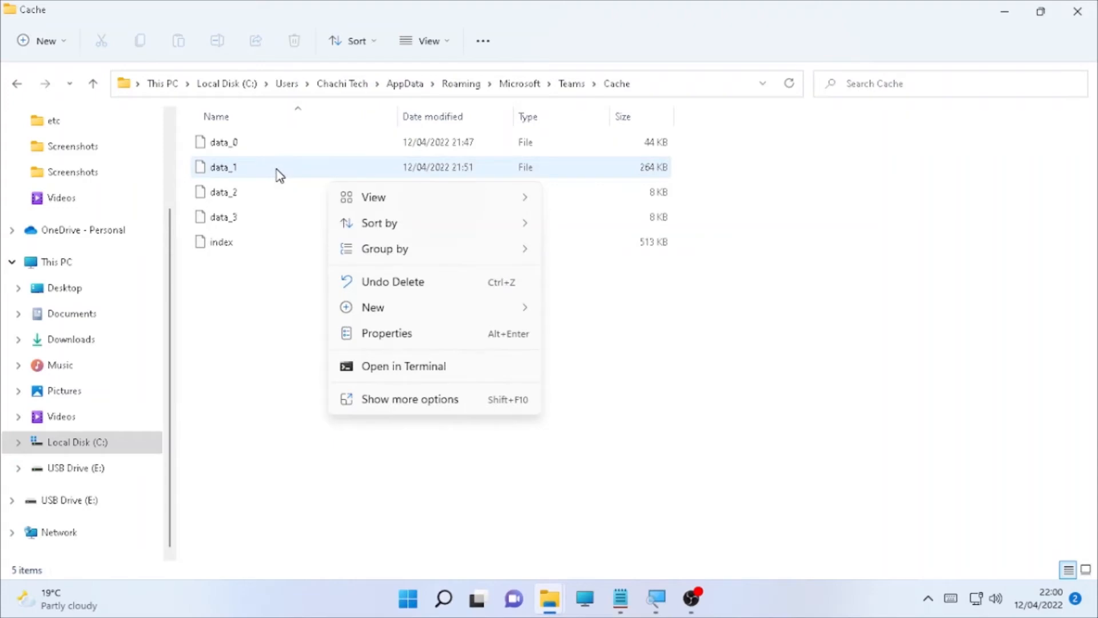
pyautogui.click(250, 189)
pyautogui.hotkey('ctrl', 'a')
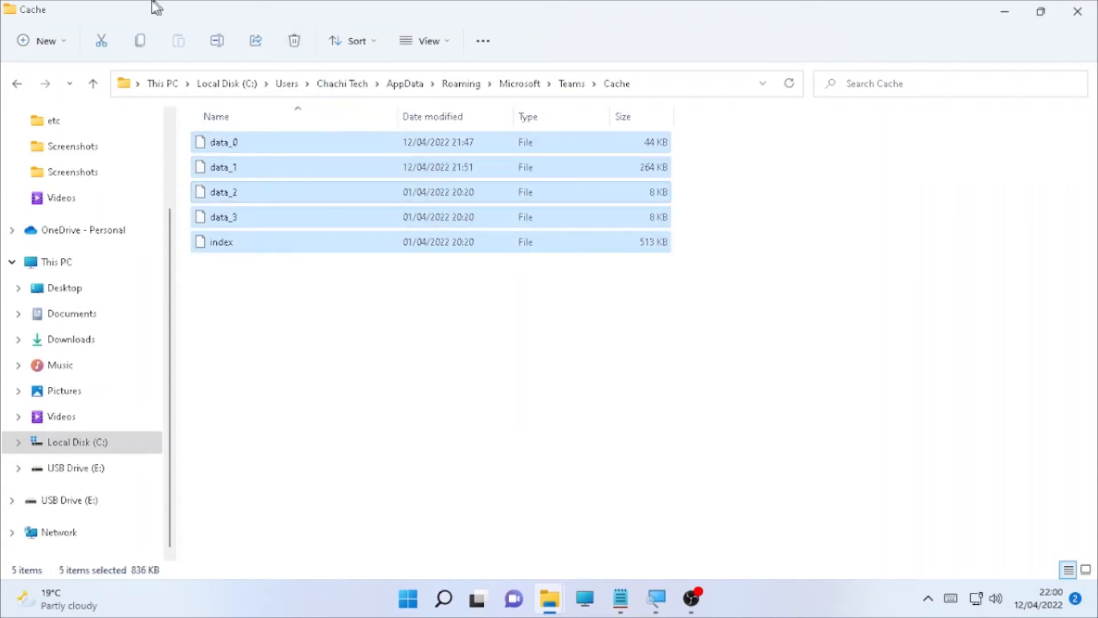
pyautogui.click(293, 41)
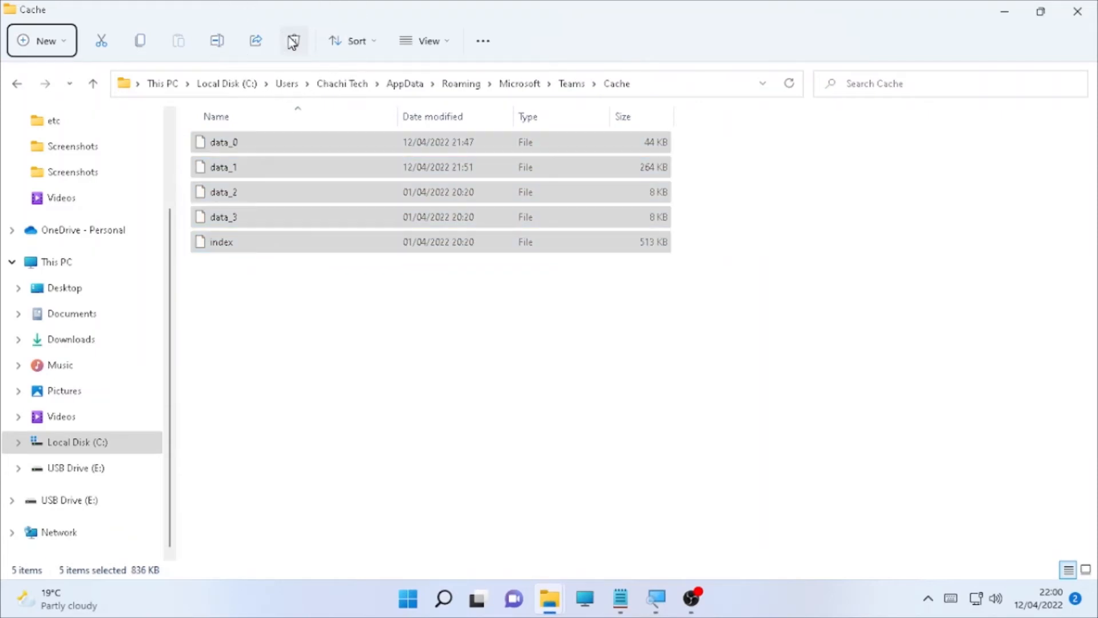
# - Return to the Teams folder and highlight the Databases entry in the Notepad notes to check for a matching folder
pyautogui.click(16, 83)
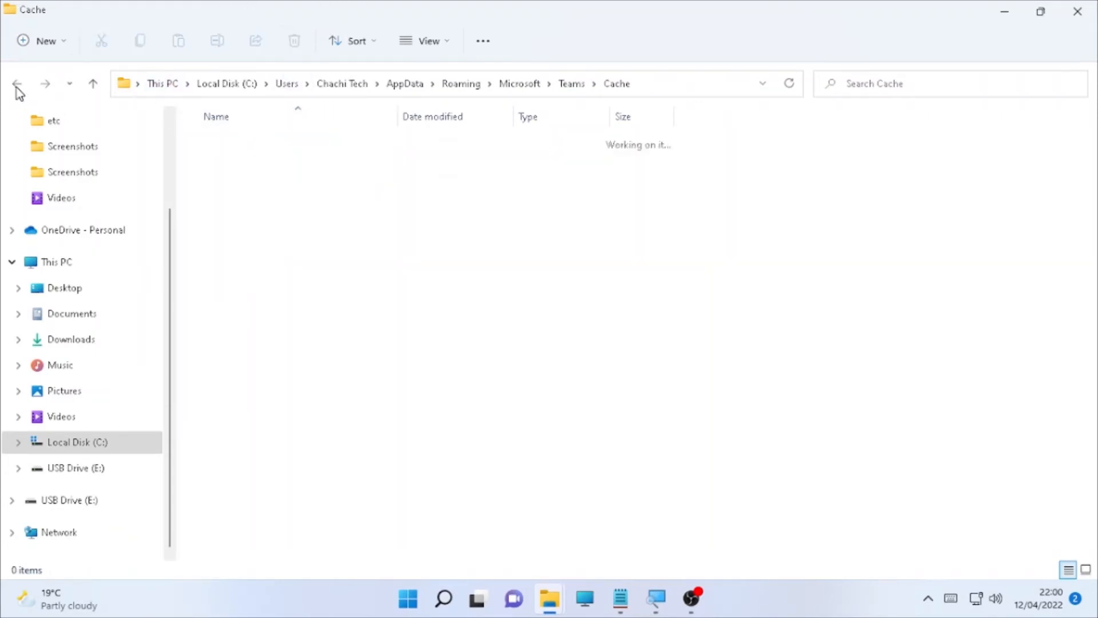
pyautogui.click(625, 601)
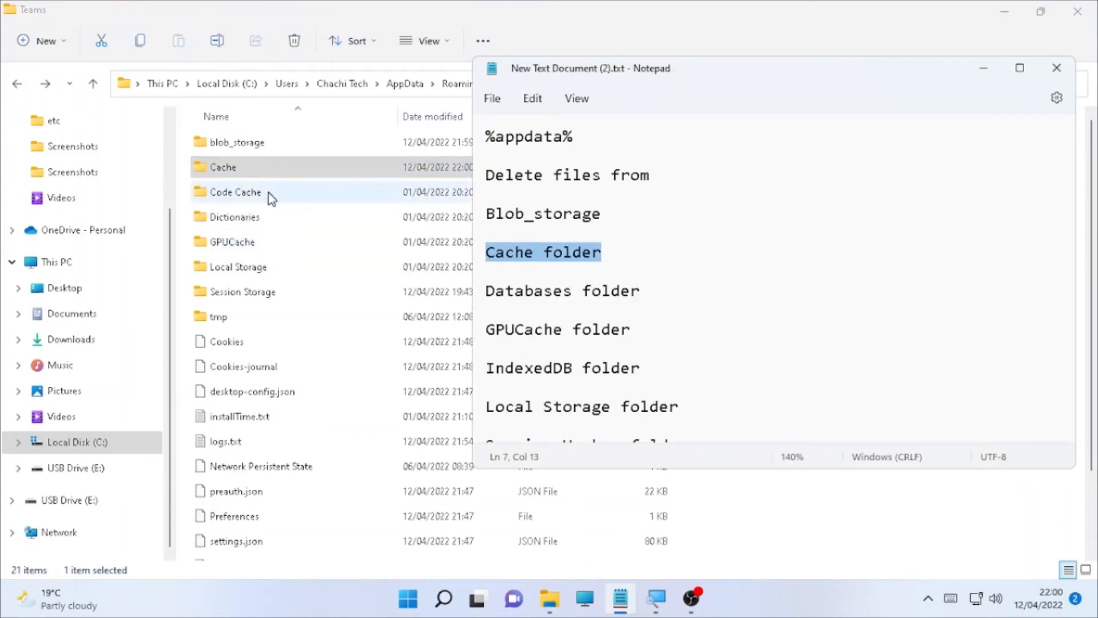
pyautogui.doubleClick(566, 292)
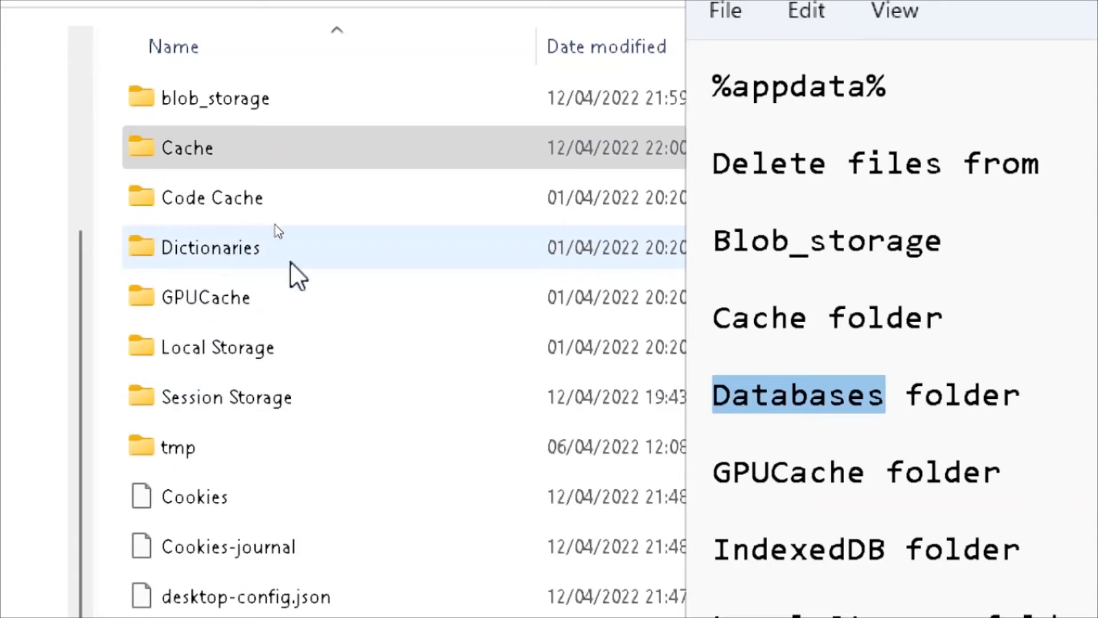
pyautogui.press('alt')
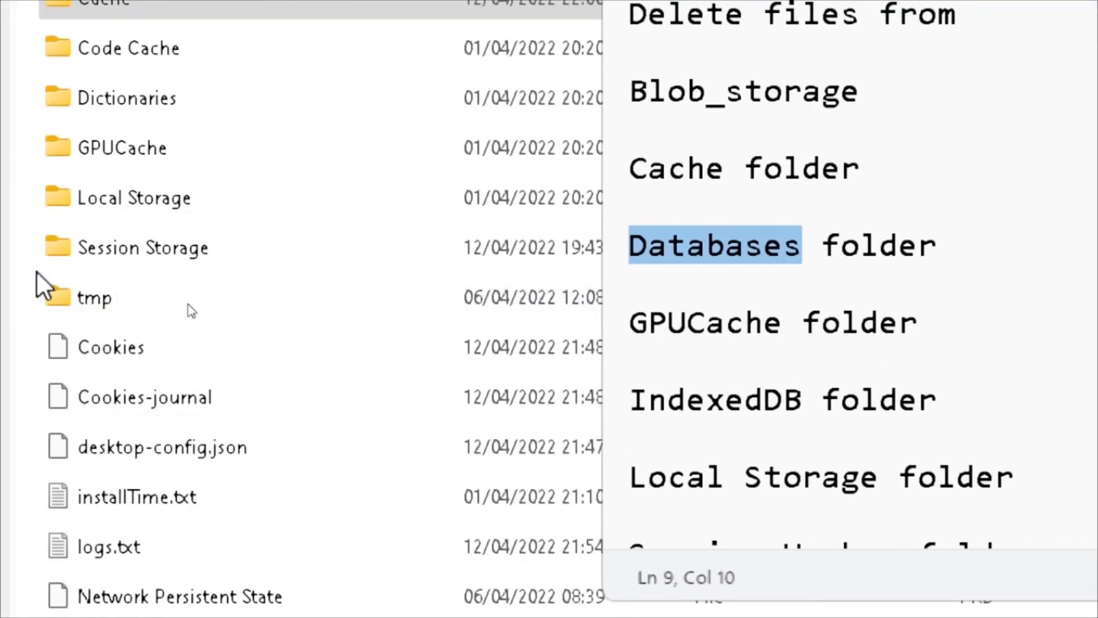
# - Highlight the GPUCache entry in the notes, then delete all files inside the Teams GPUCache folder and return to the Teams folder
pyautogui.moveTo(788, 322); pyautogui.dragTo(634, 321)
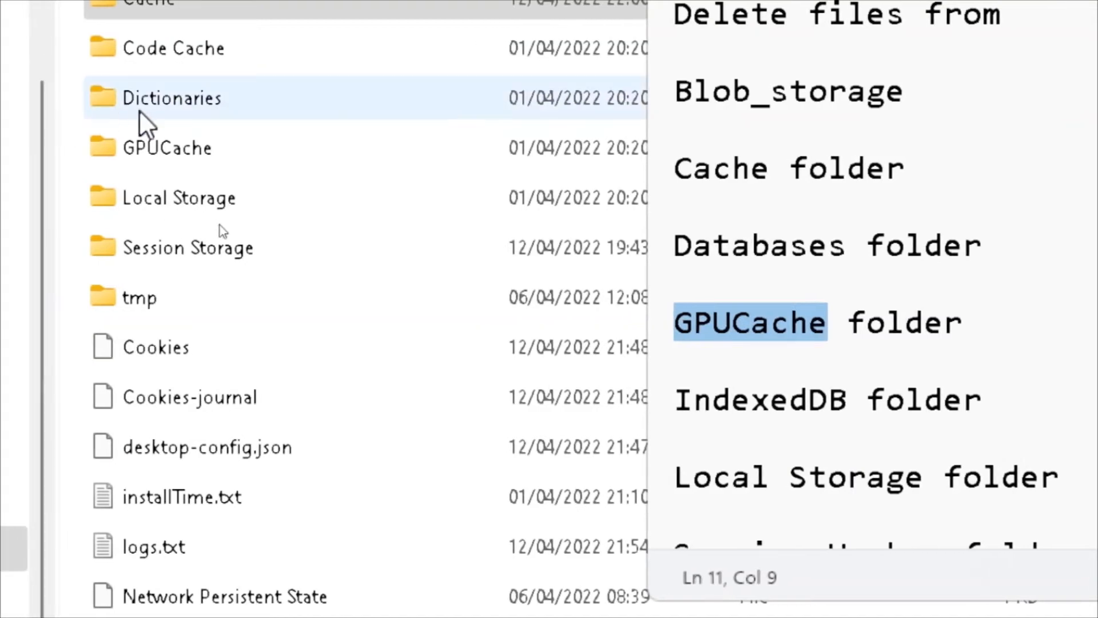
pyautogui.doubleClick(97, 147)
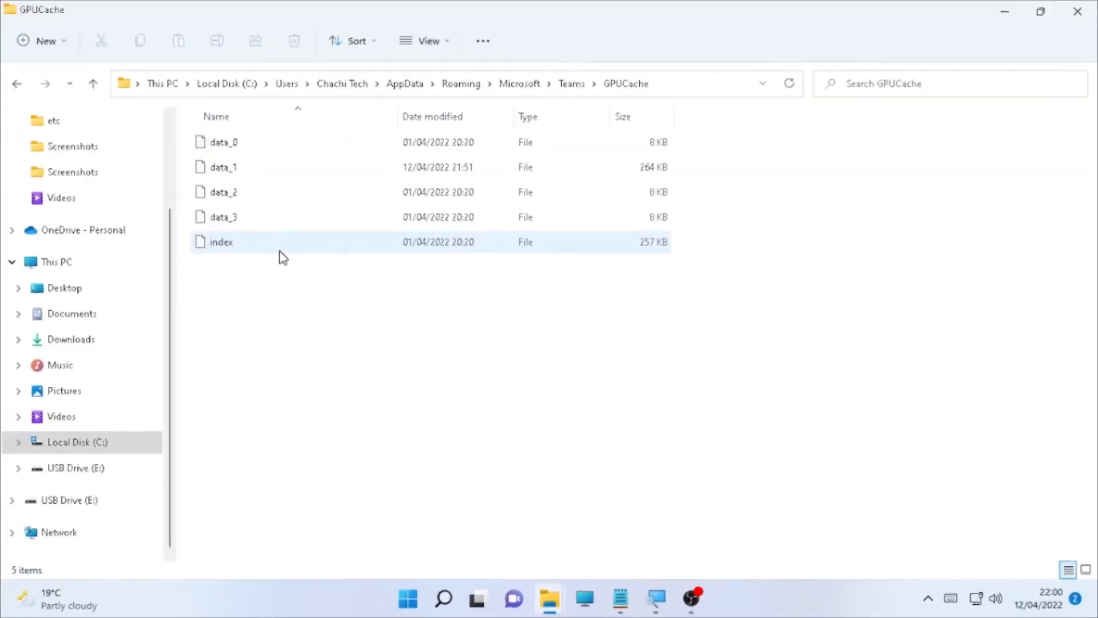
pyautogui.moveTo(192, 145); pyautogui.dragTo(303, 266)
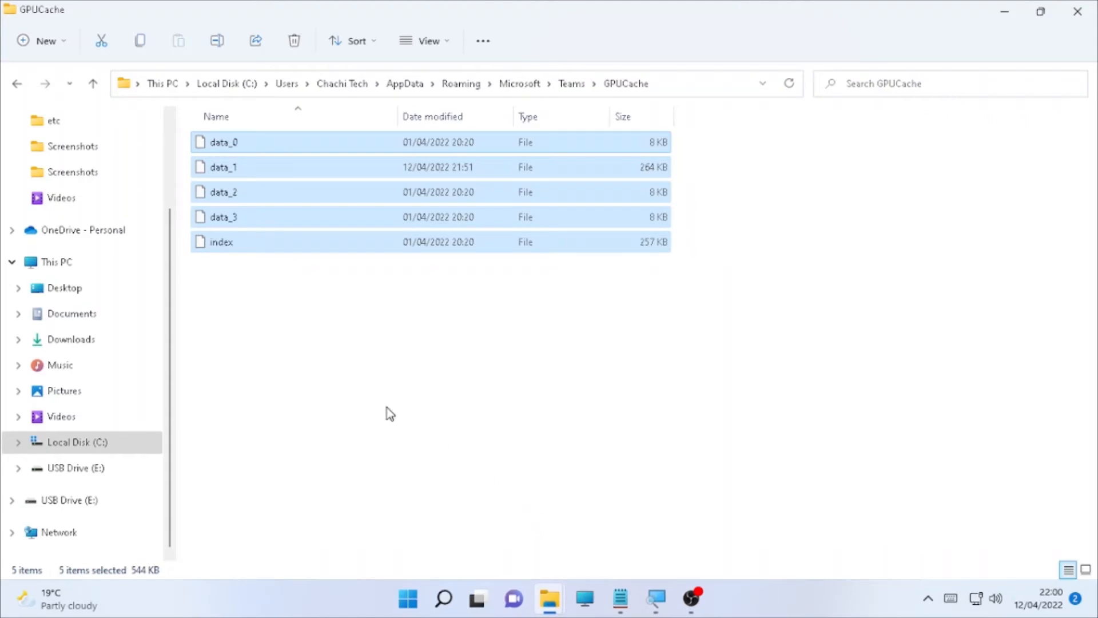
pyautogui.click(295, 41)
pyautogui.click(16, 81)
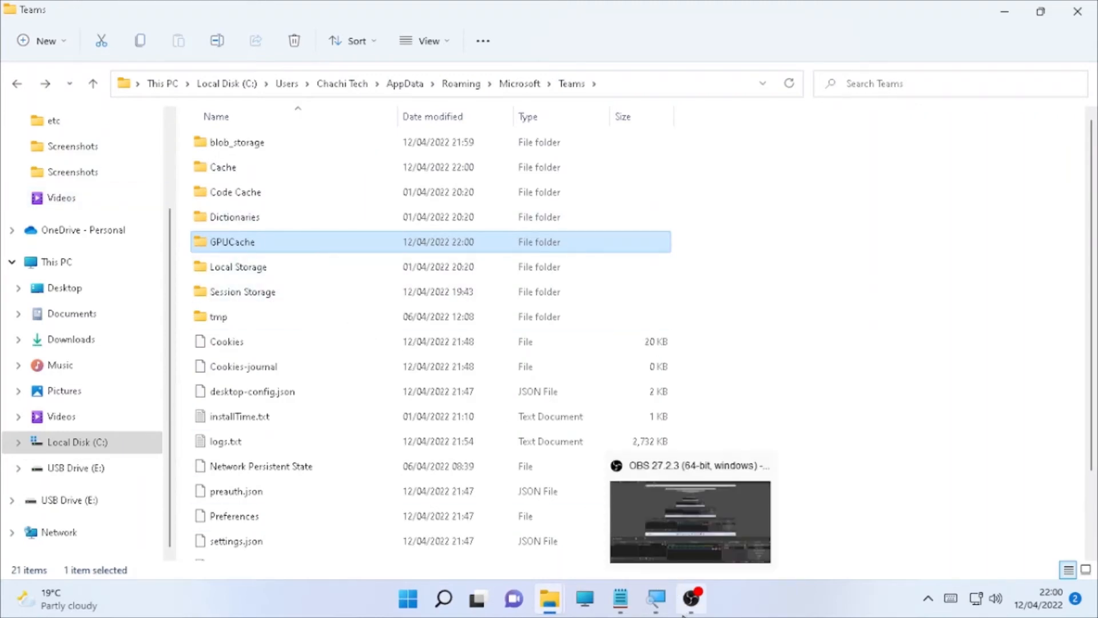
# - Highlight the IndexedDB entry in the Notepad notes and check the Teams folder for a matching folder
pyautogui.click(622, 598)
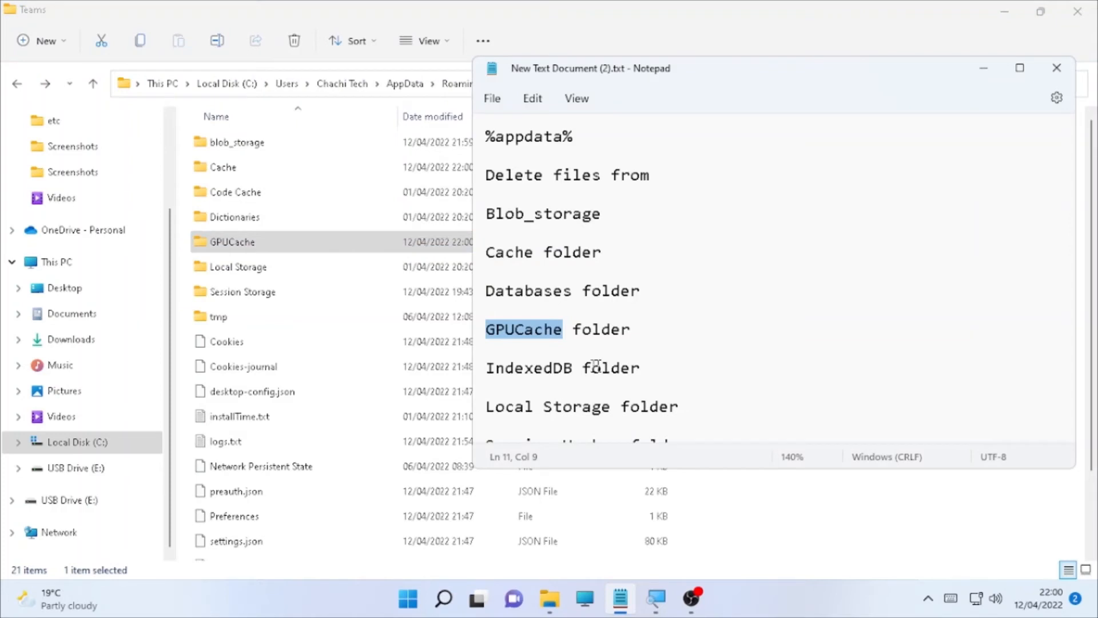
pyautogui.moveTo(573, 367); pyautogui.dragTo(486, 364)
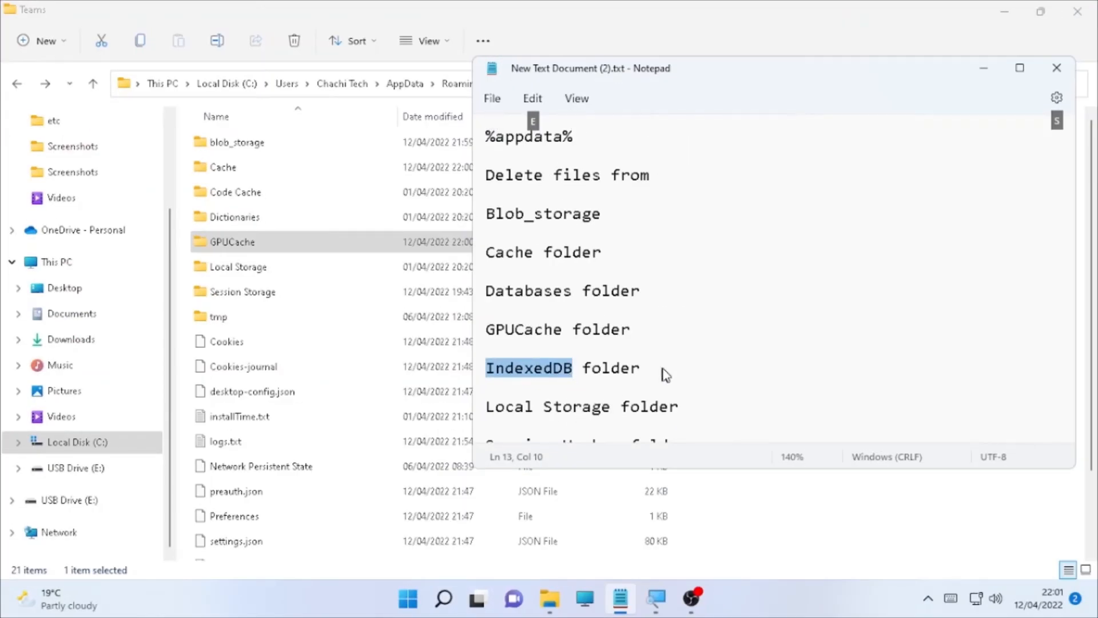
pyautogui.scroll(-2, 664, 368)
# - Highlight the Local Storage entry in the notes and delete the leveldb folder inside the Teams Local Storage folder
pyautogui.click(614, 278)
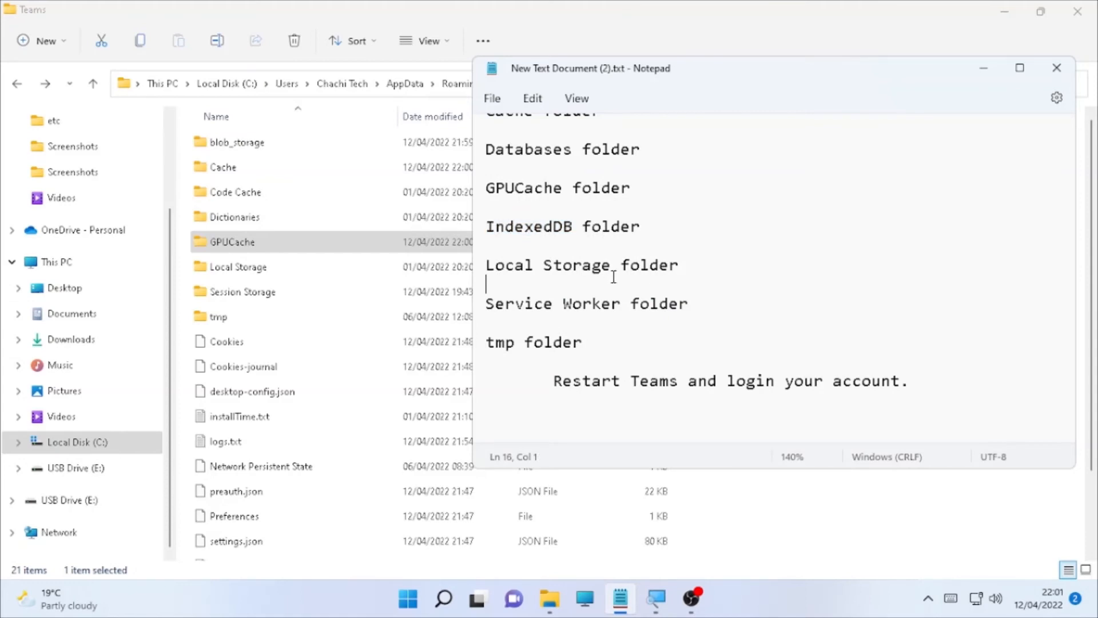
pyautogui.moveTo(606, 268); pyautogui.dragTo(485, 267)
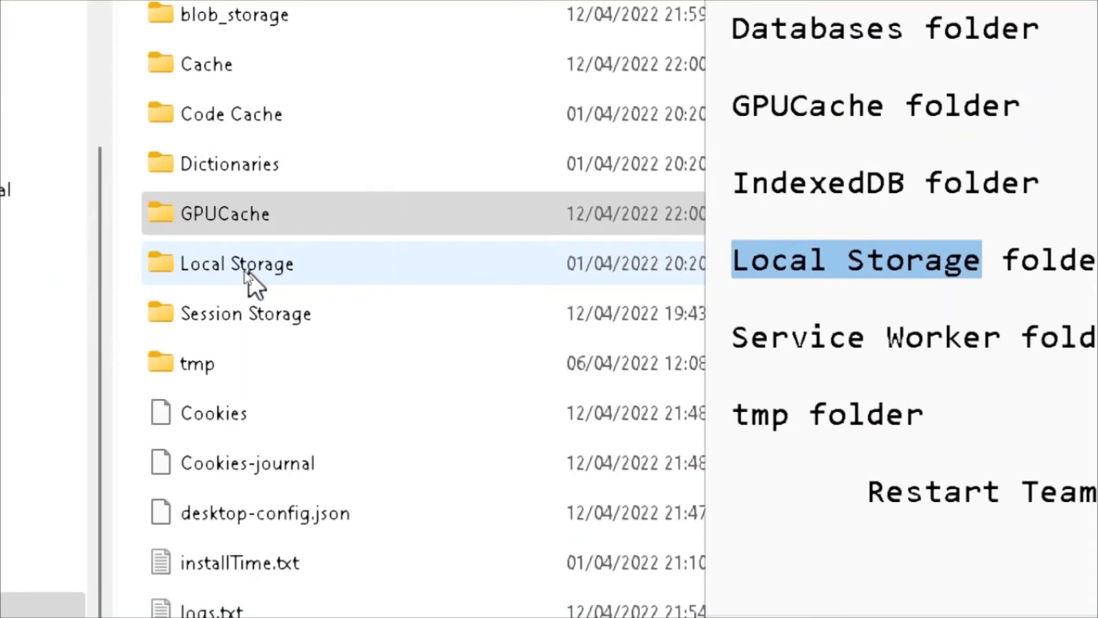
pyautogui.doubleClick(247, 272)
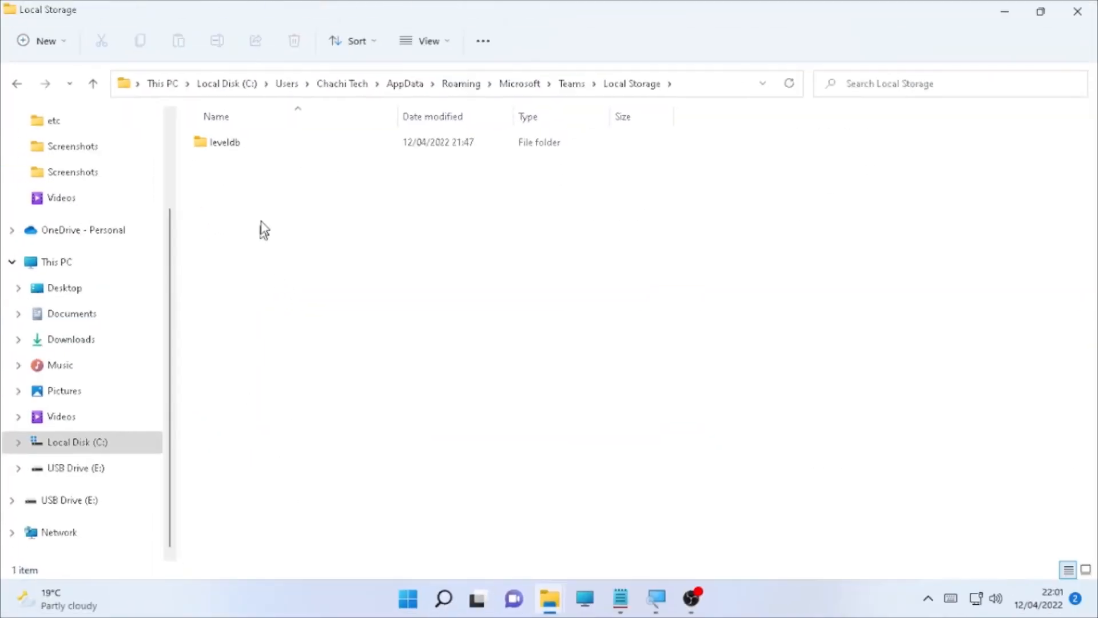
pyautogui.click(273, 148)
pyautogui.click(301, 38)
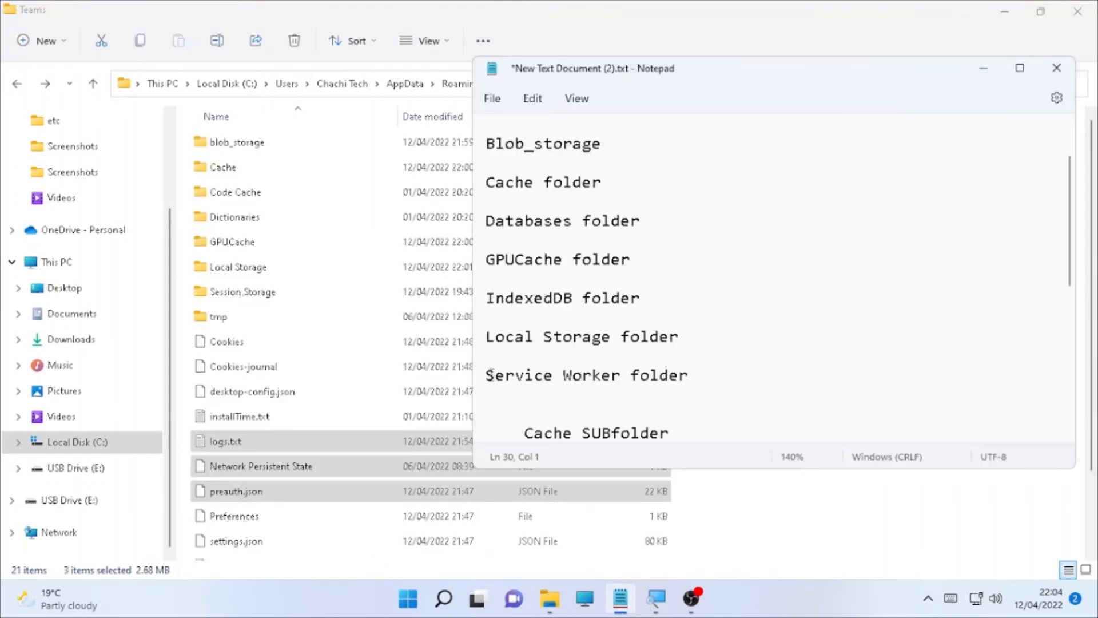
# - Review the Service Worker entry in the notes, highlighting it and its Cache and Databases subfolder entries
pyautogui.moveTo(487, 376); pyautogui.dragTo(615, 380)
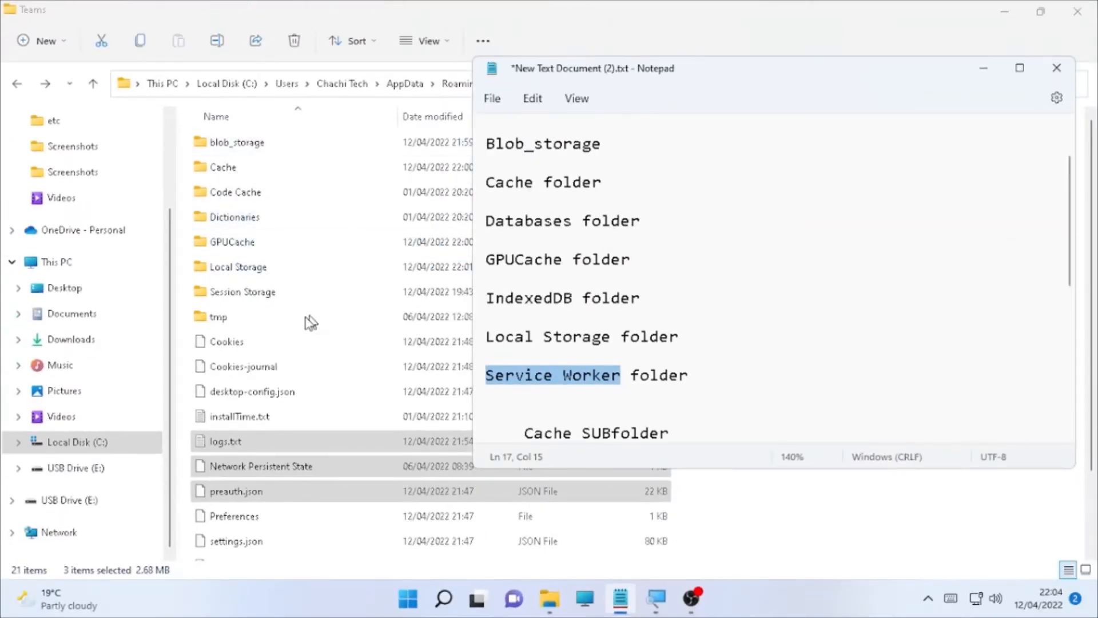
pyautogui.scroll(-1, 553, 413)
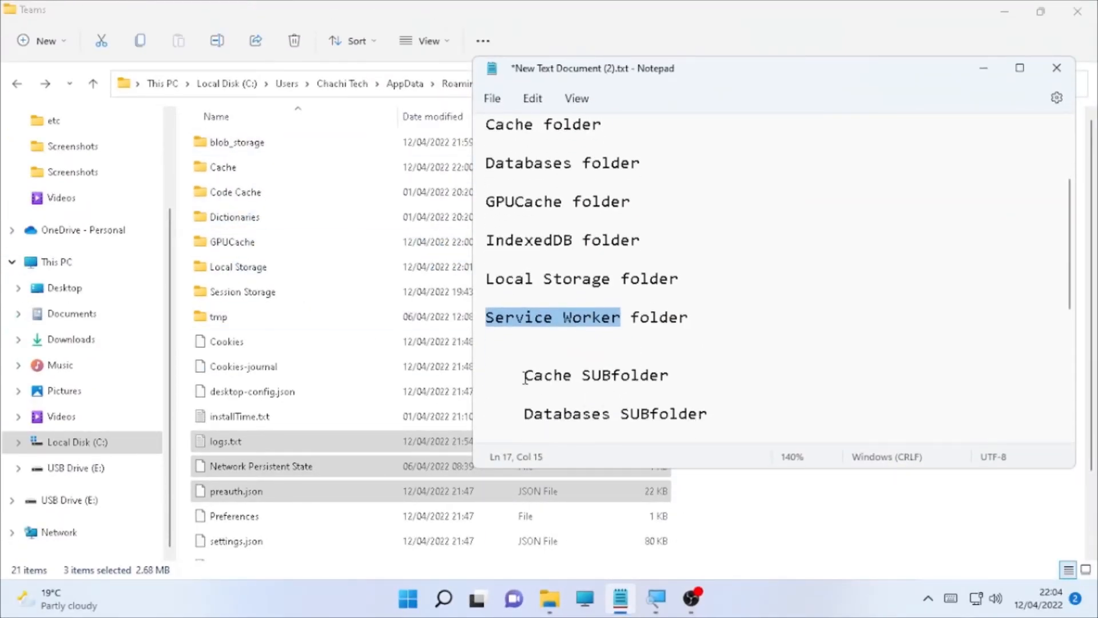
pyautogui.moveTo(524, 377); pyautogui.dragTo(675, 387)
pyautogui.moveTo(524, 413); pyautogui.dragTo(700, 426)
pyautogui.scroll(-1, 590, 328)
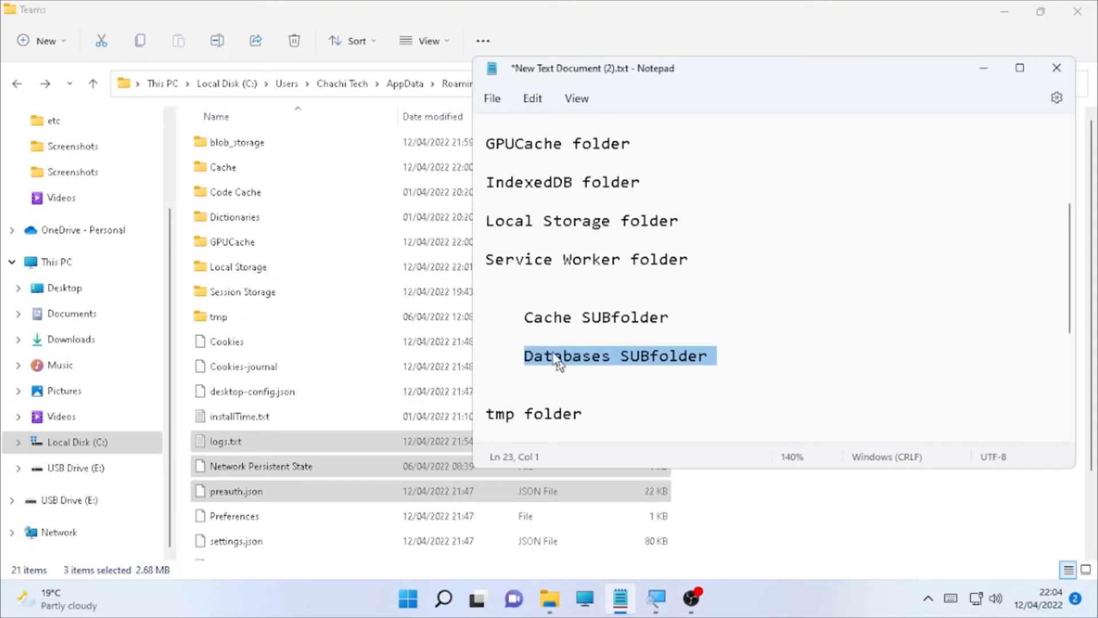
# - Highlight the tmp folder entry in the notes, then delete x64.json from the Teams tmp folder and return to the Teams folder
pyautogui.moveTo(582, 414); pyautogui.dragTo(484, 416)
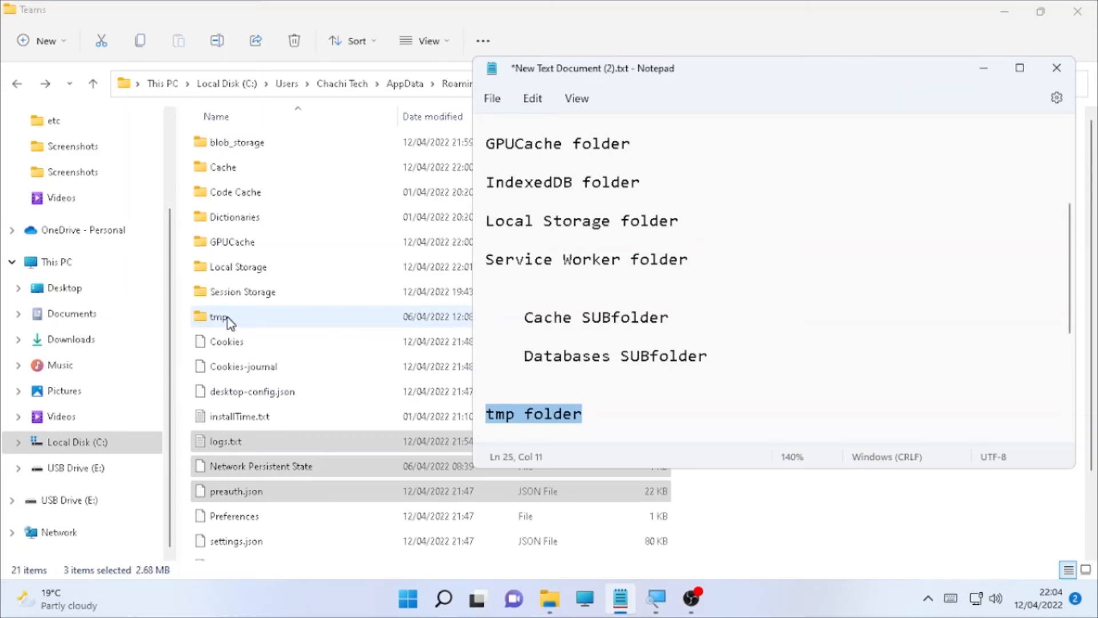
pyautogui.scroll(1, 235, 318)
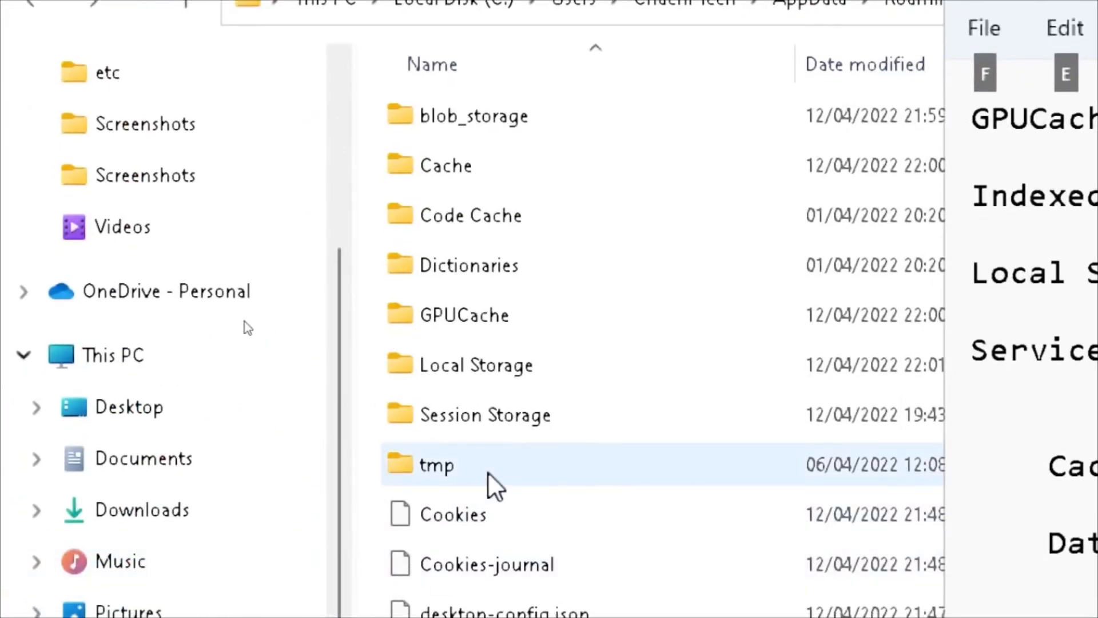
pyautogui.doubleClick(488, 472)
pyautogui.scroll(-1, 588, 295)
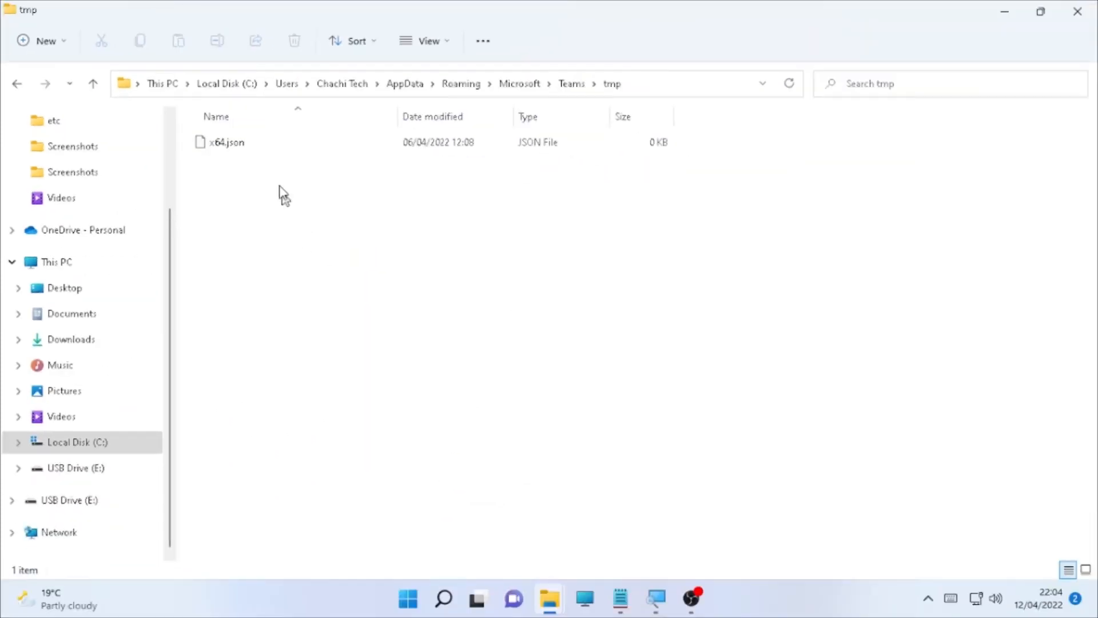
pyautogui.click(275, 153)
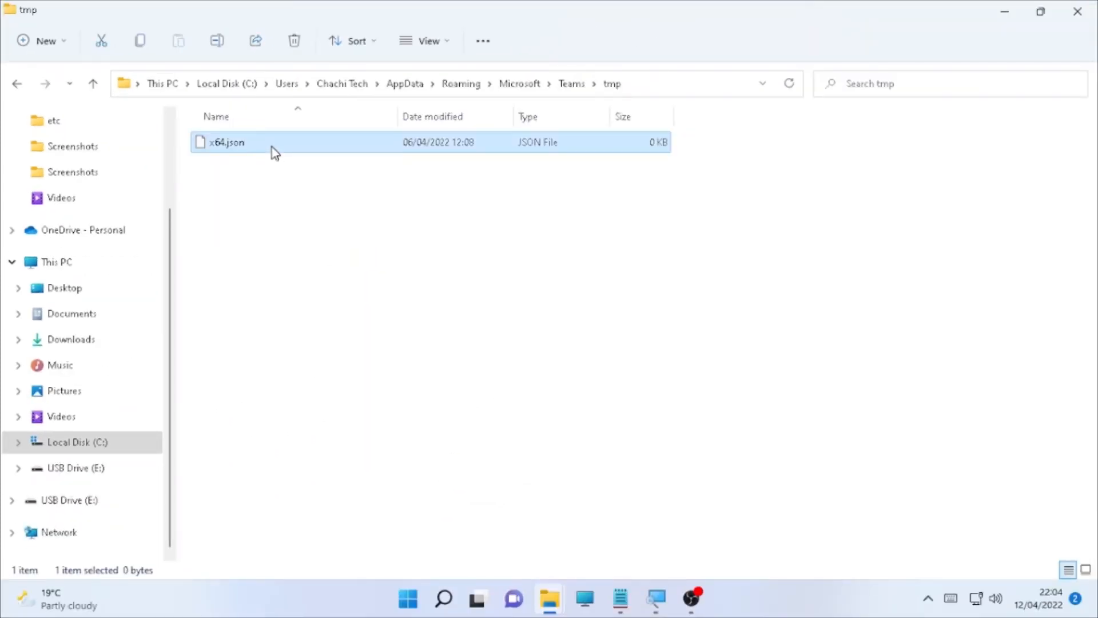
pyautogui.click(301, 48)
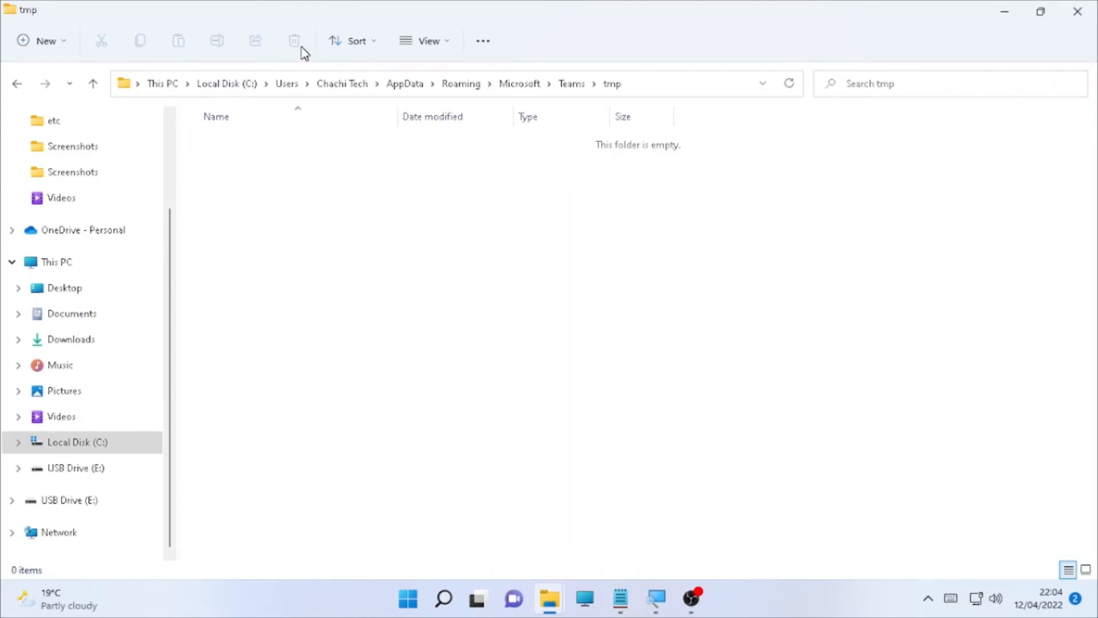
pyautogui.click(17, 84)
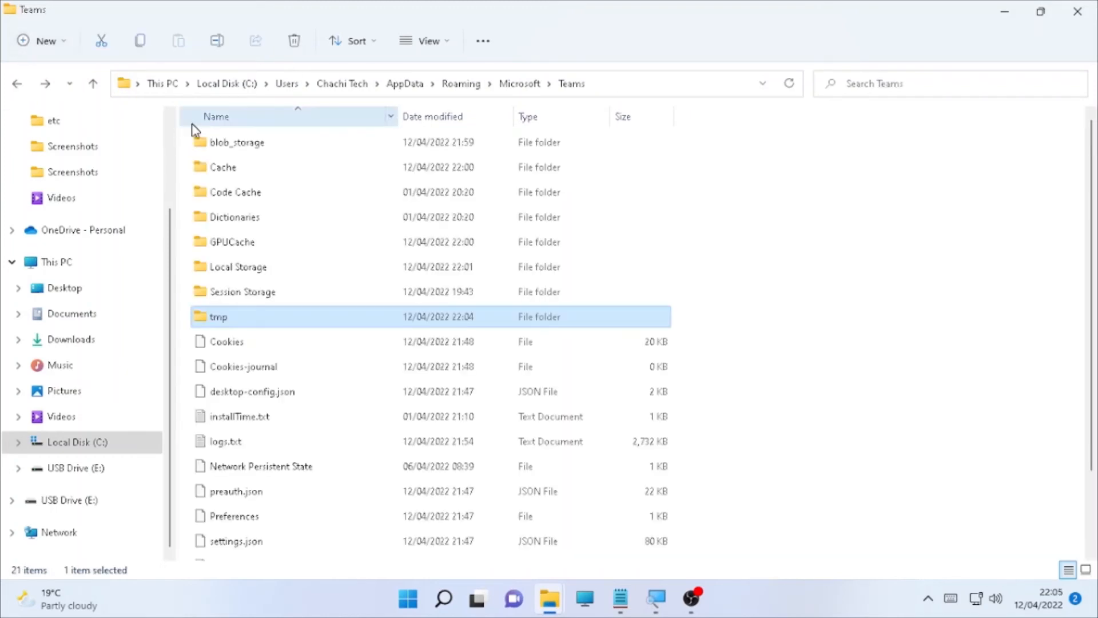
# - Highlight the "Restart Teams and login your account." line in the notes, then minimize Notepad and File Explorer
pyautogui.click(621, 597)
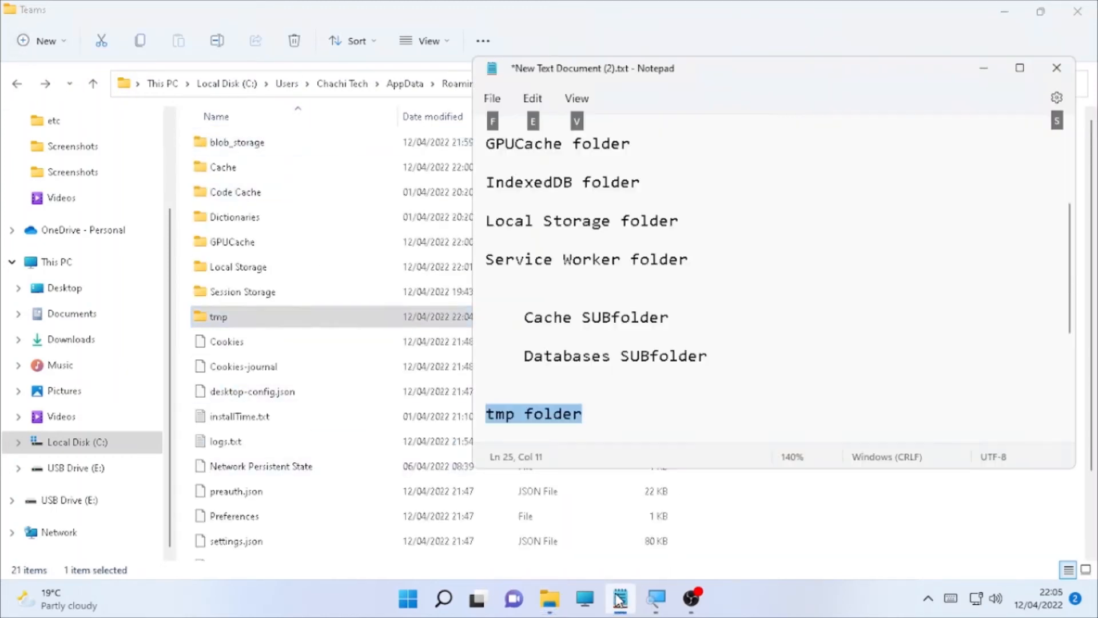
pyautogui.scroll(-4, 572, 400)
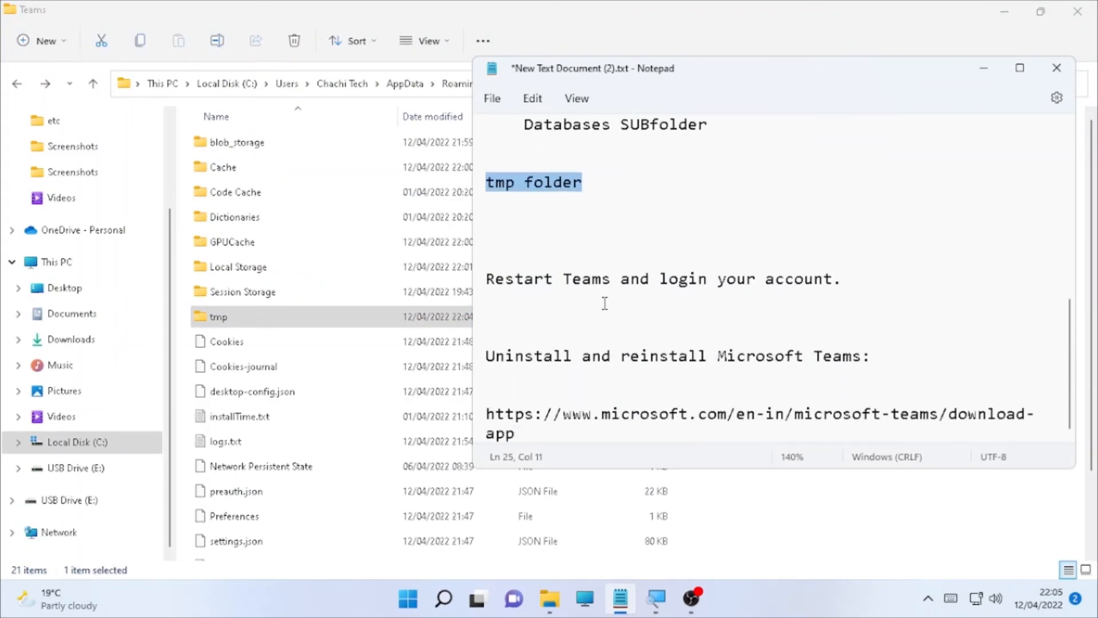
pyautogui.moveTo(869, 279); pyautogui.dragTo(486, 279)
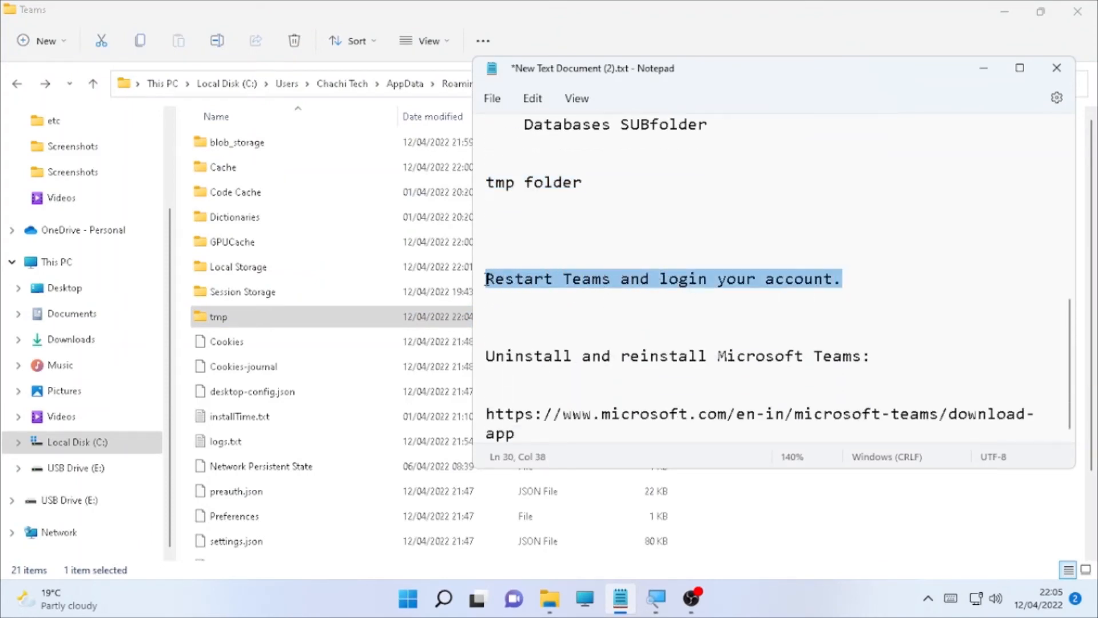
pyautogui.click(993, 67)
pyautogui.click(1006, 12)
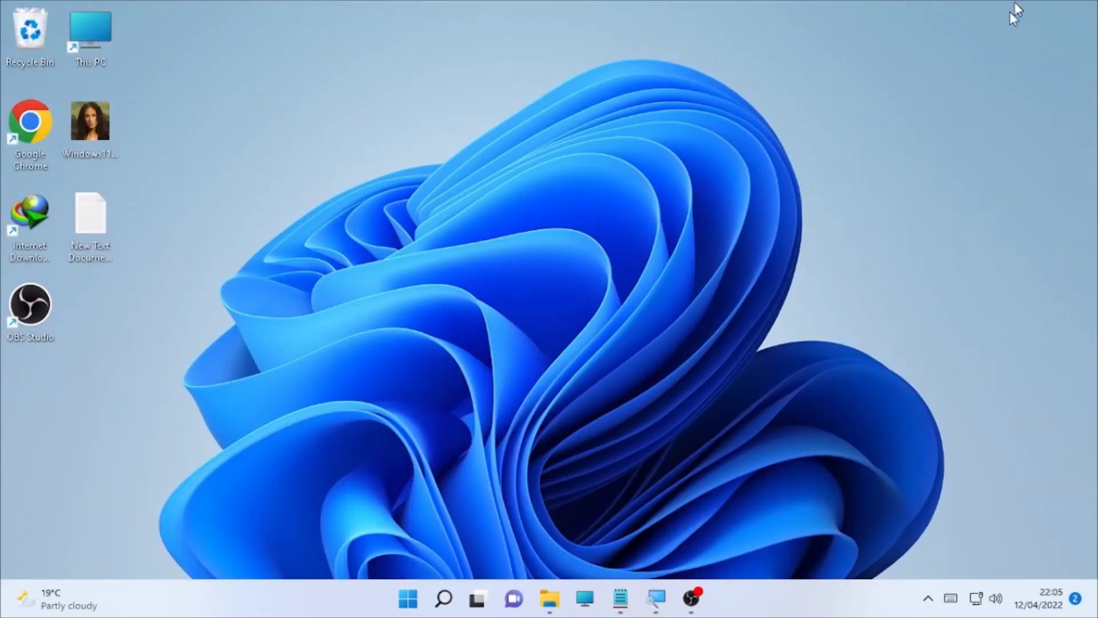
# - Try to restart the computer using the system's shut down or sign out options
pyautogui.rightClick(407, 599)
pyautogui.moveTo(453, 541)
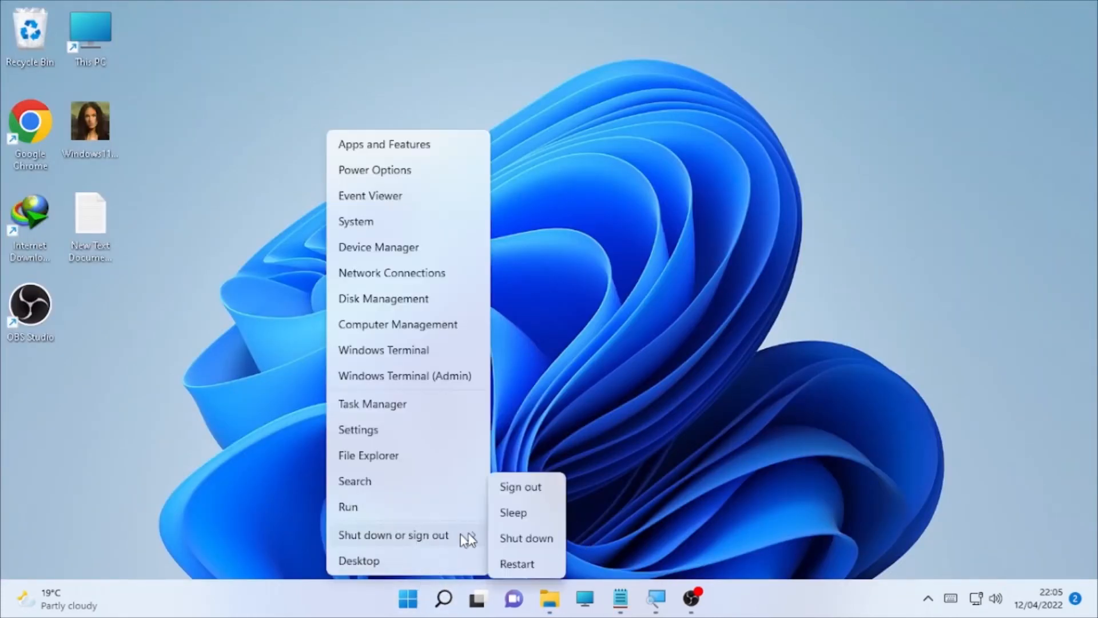
pyautogui.click(516, 564)
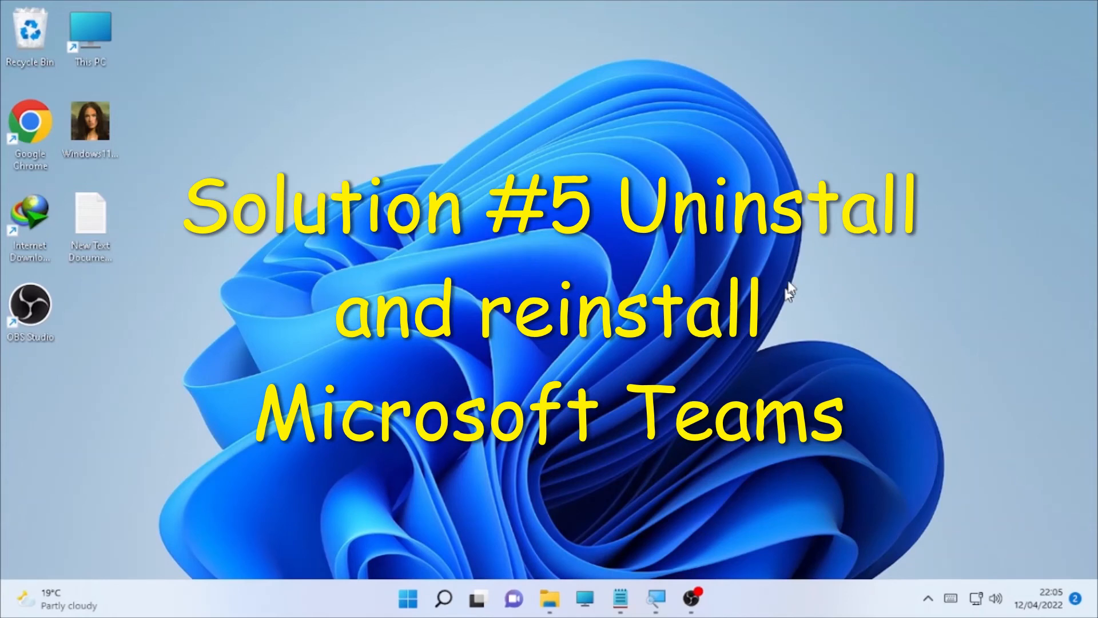
# - Open the Windows Settings app and go to the Apps & features page
pyautogui.moveTo(440, 614)
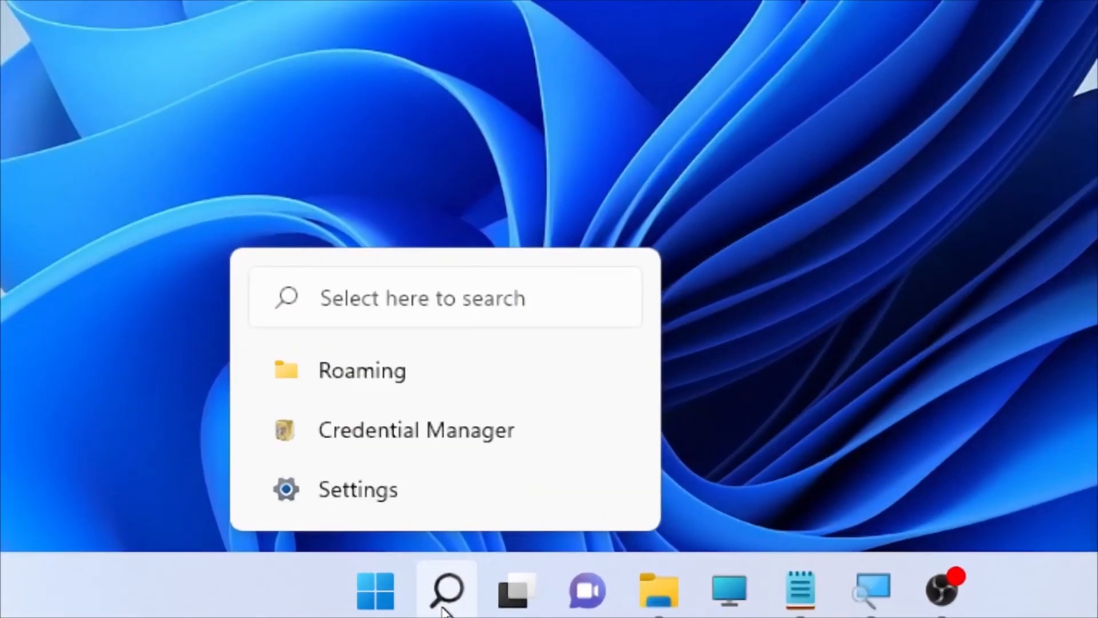
pyautogui.click(444, 602)
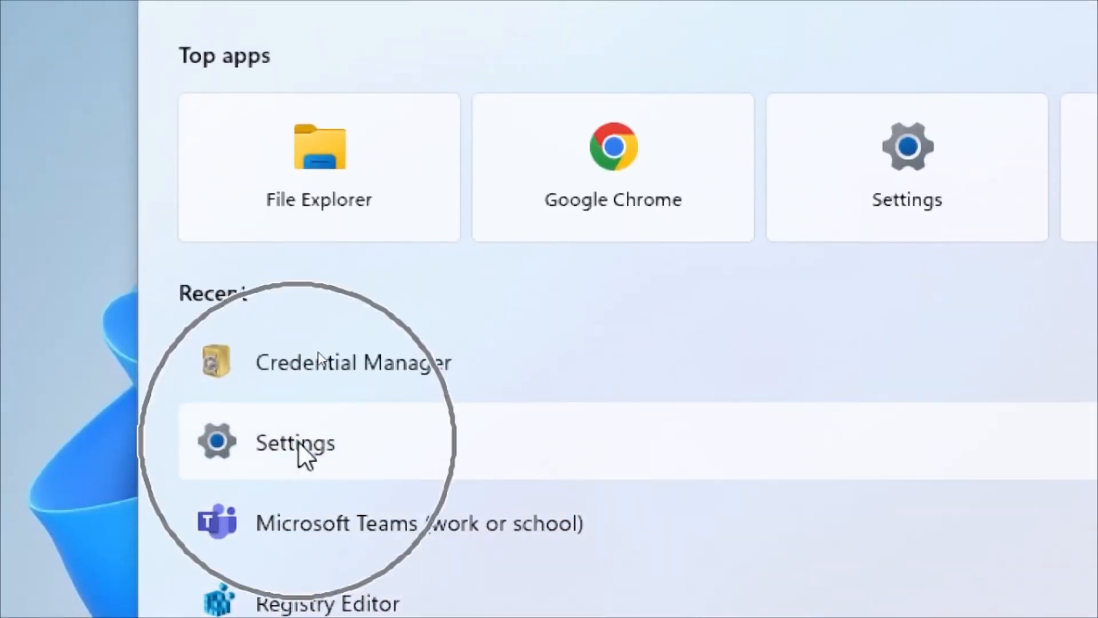
pyautogui.click(297, 441)
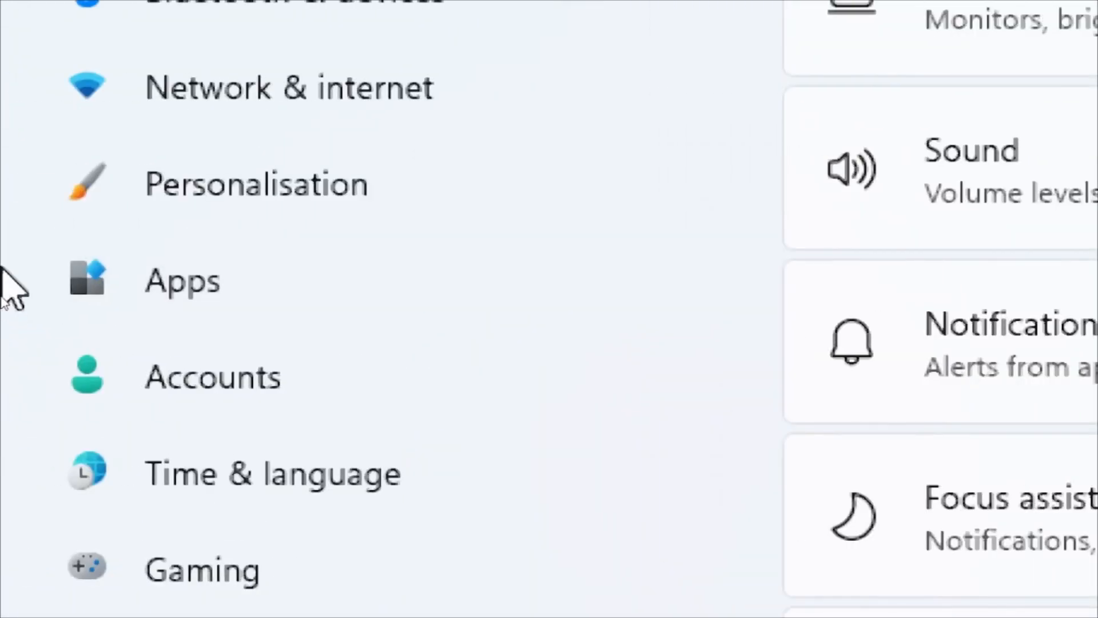
pyautogui.click(267, 273)
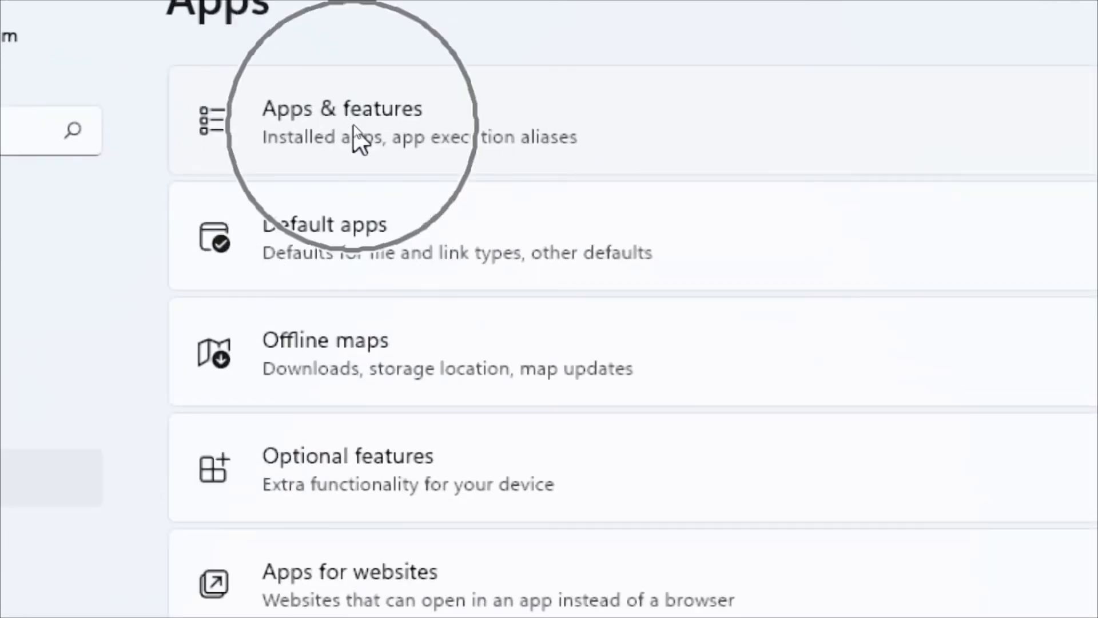
pyautogui.click(359, 139)
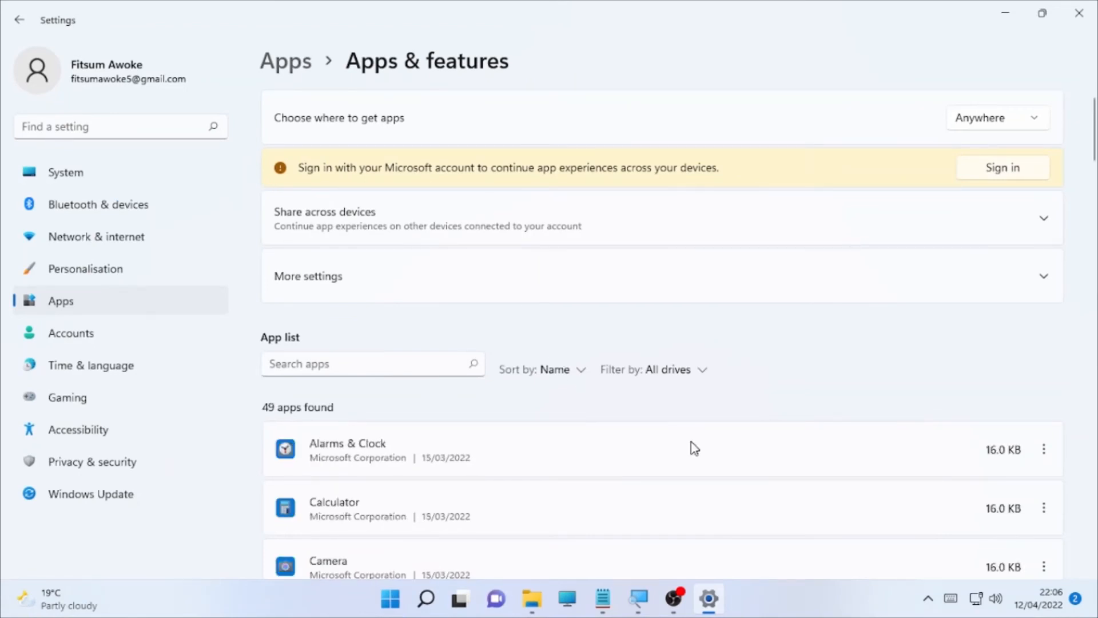
# - Locate Microsoft Teams in the installed apps list and bring up its Modify and Uninstall options
pyautogui.moveTo(1095, 116); pyautogui.dragTo(1095, 314)
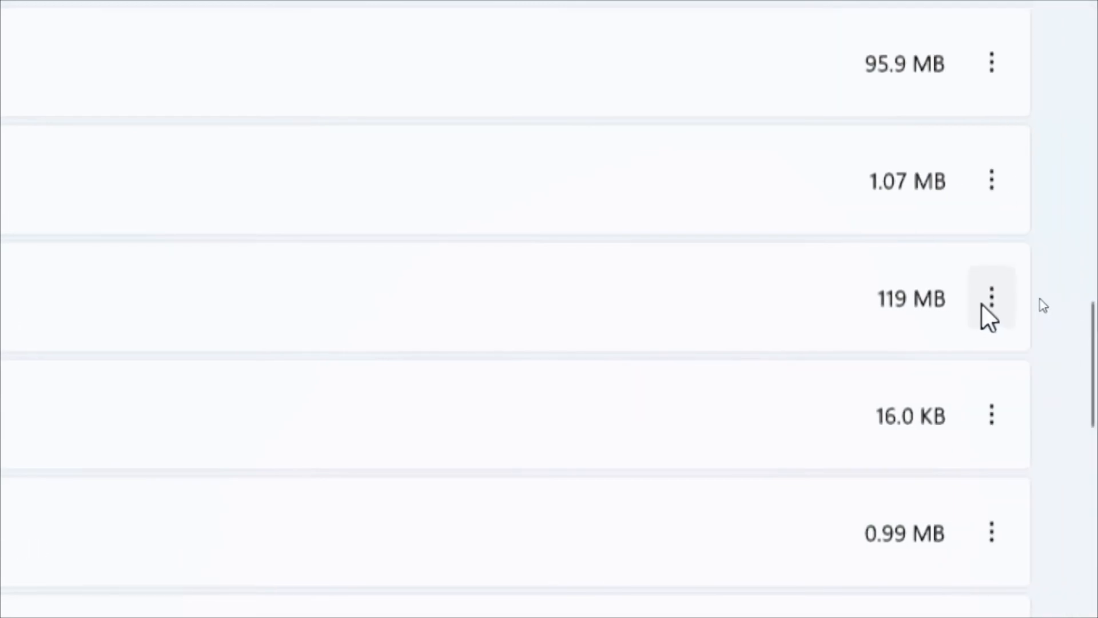
pyautogui.click(989, 302)
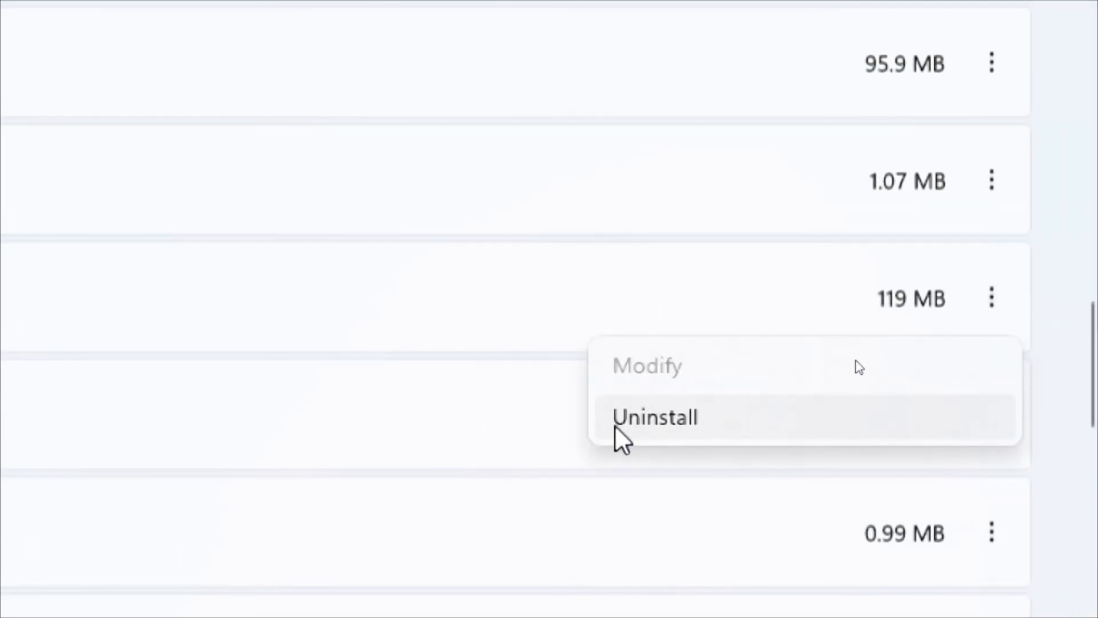
pyautogui.press('ctrl')
pyautogui.press('ctrl')
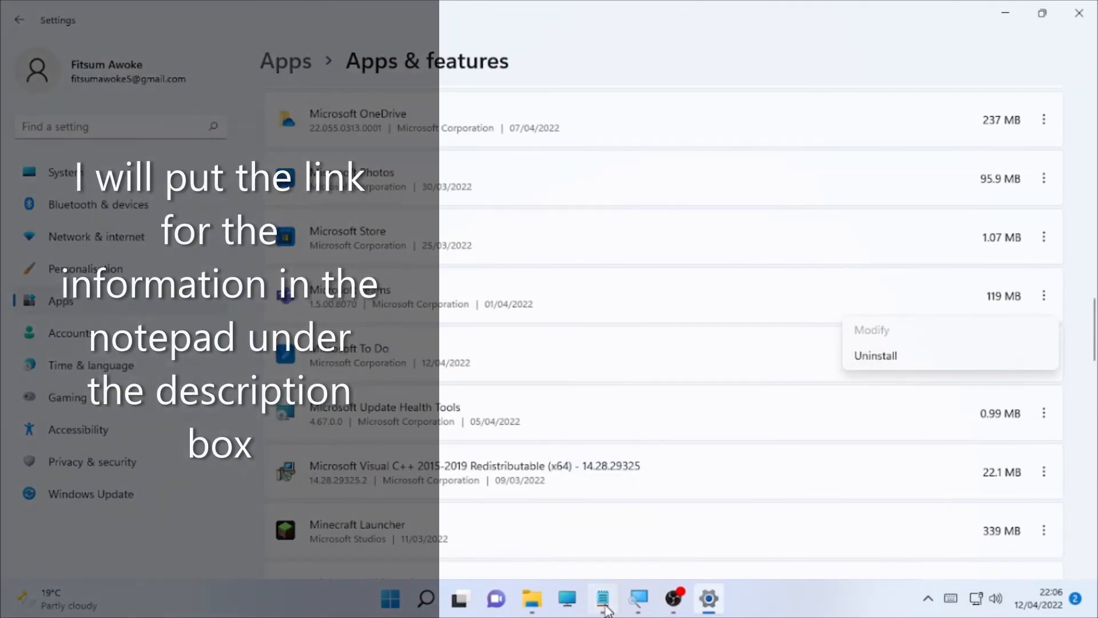
# - Copy the Microsoft Teams download link from the Notepad notes, then minimize the open windows
pyautogui.click(603, 599)
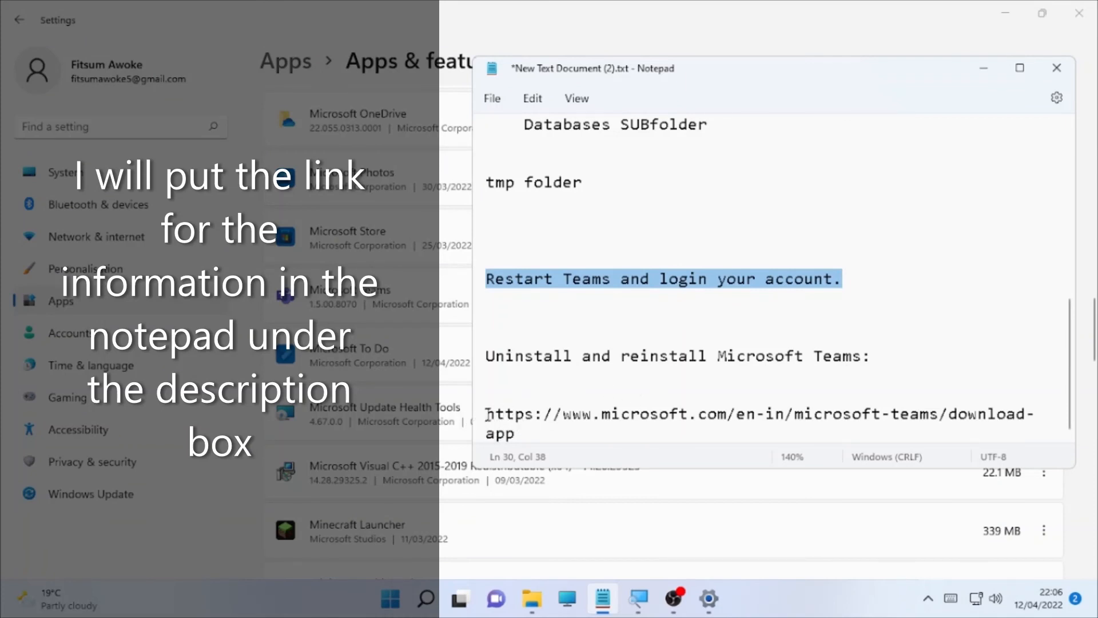
pyautogui.moveTo(486, 414); pyautogui.dragTo(520, 453)
pyautogui.rightClick(526, 428)
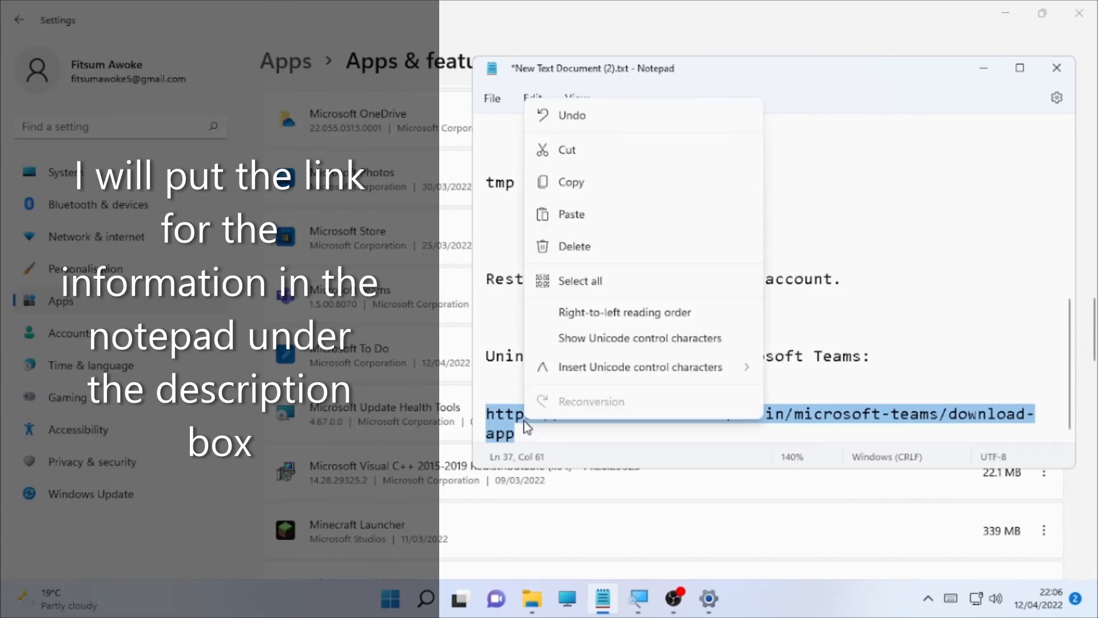
pyautogui.click(570, 189)
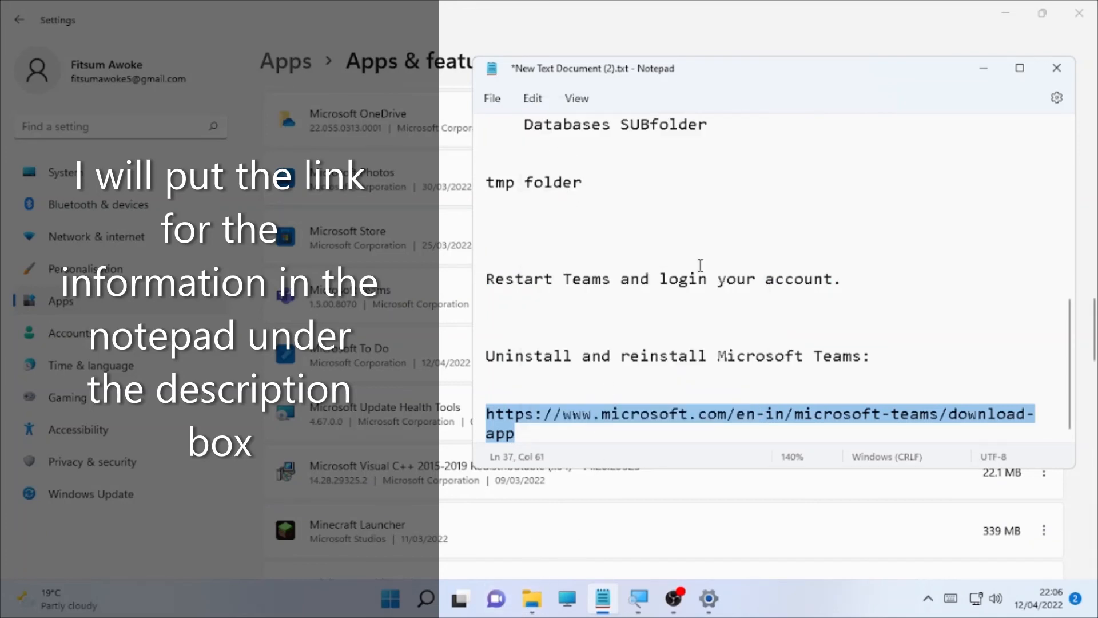
pyautogui.click(1023, 11)
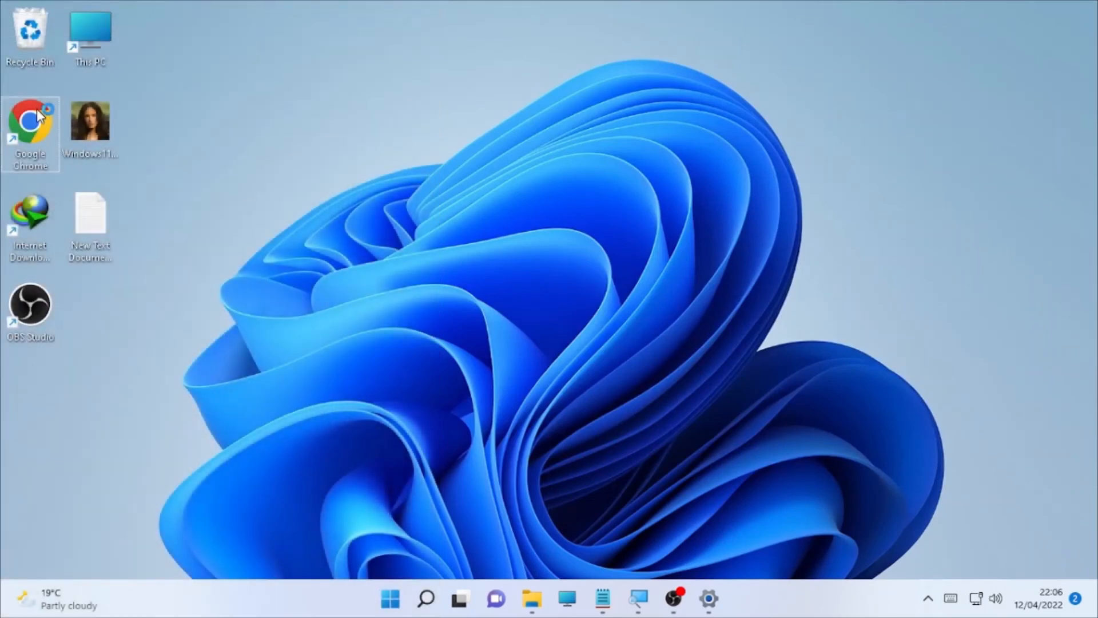
pyautogui.doubleClick(42, 139)
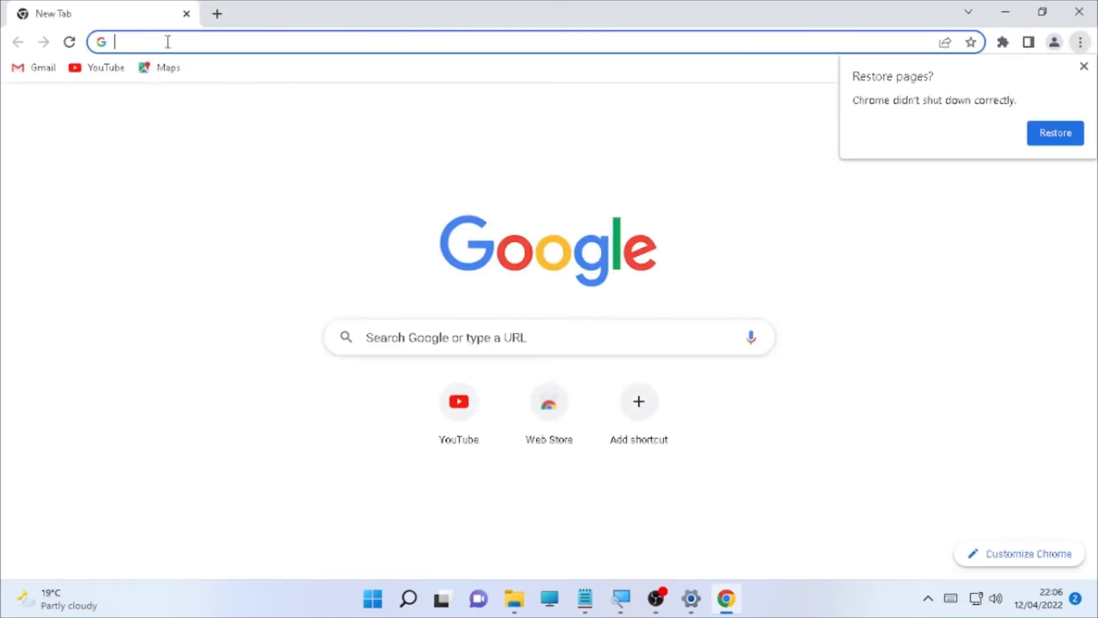
pyautogui.click(167, 42)
pyautogui.hotkey('ctrl', 'v')
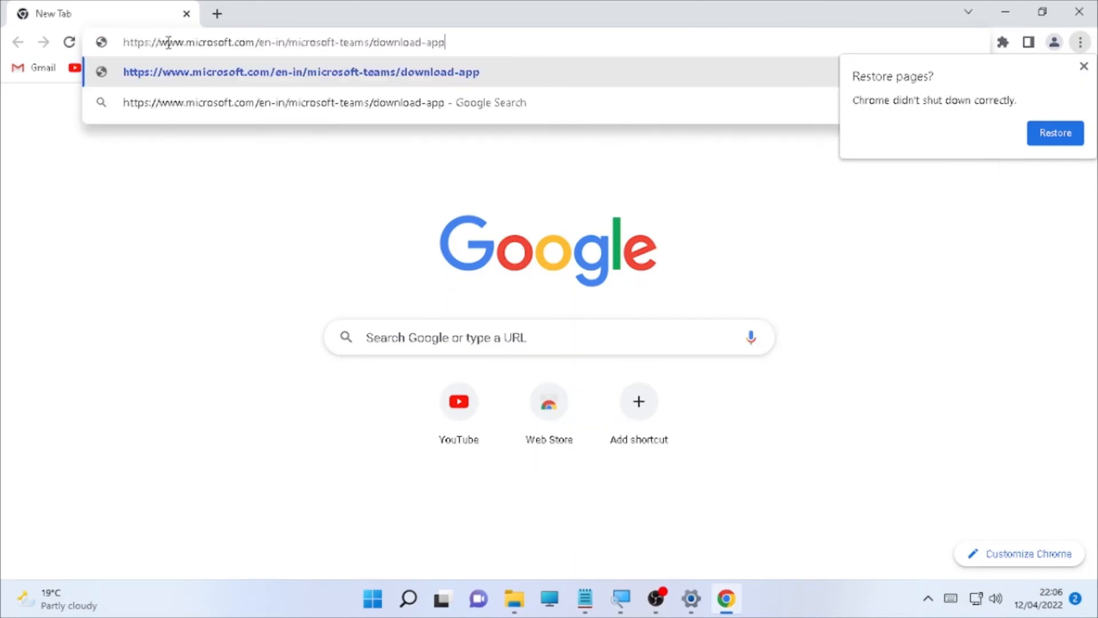
pyautogui.press('Return')
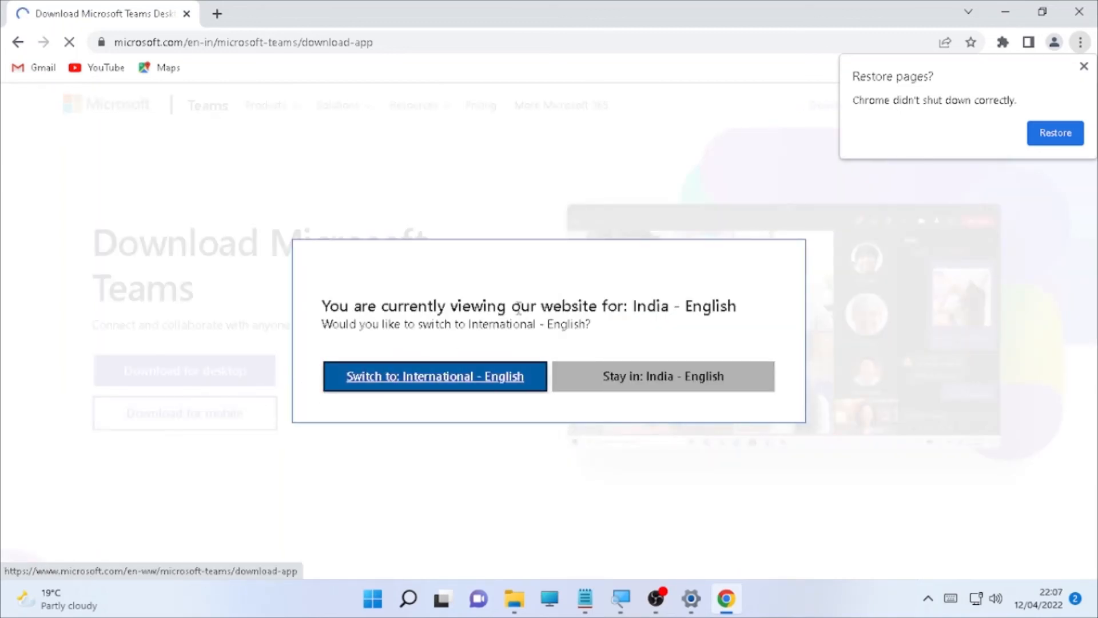
pyautogui.press('super+d')
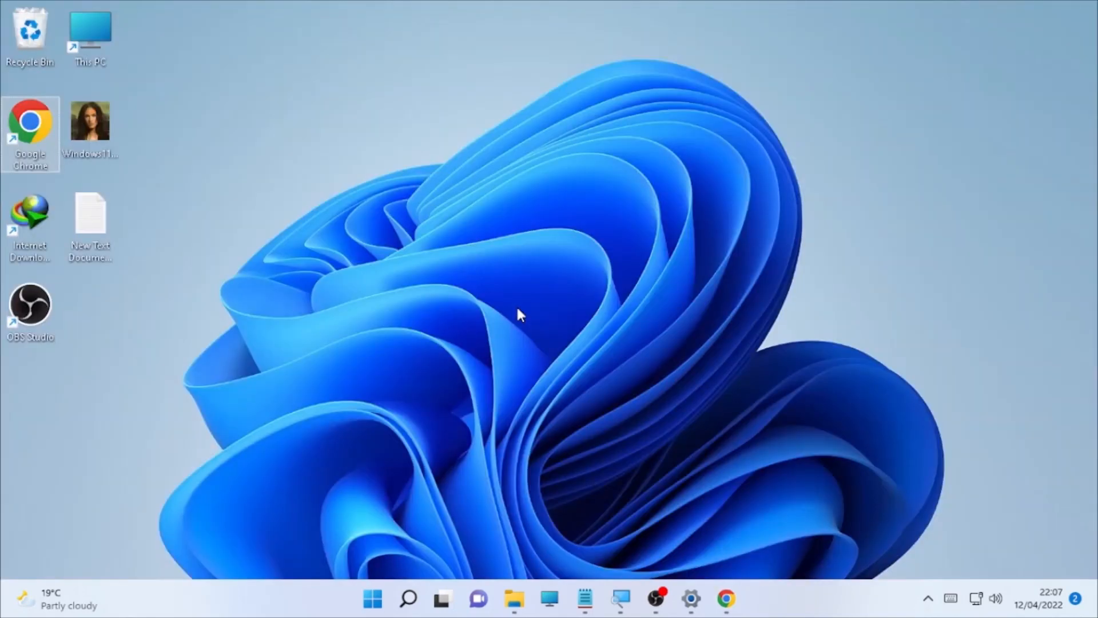